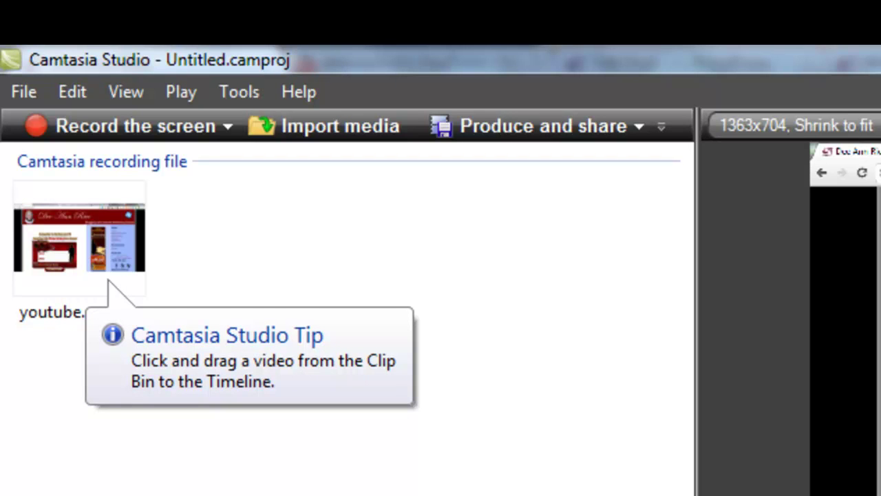
# - Add the youtube.camrec recording to the timeline and set the editing dimensions to 1280 x 720 for YouTube & HD
pyautogui.click(551, 129)
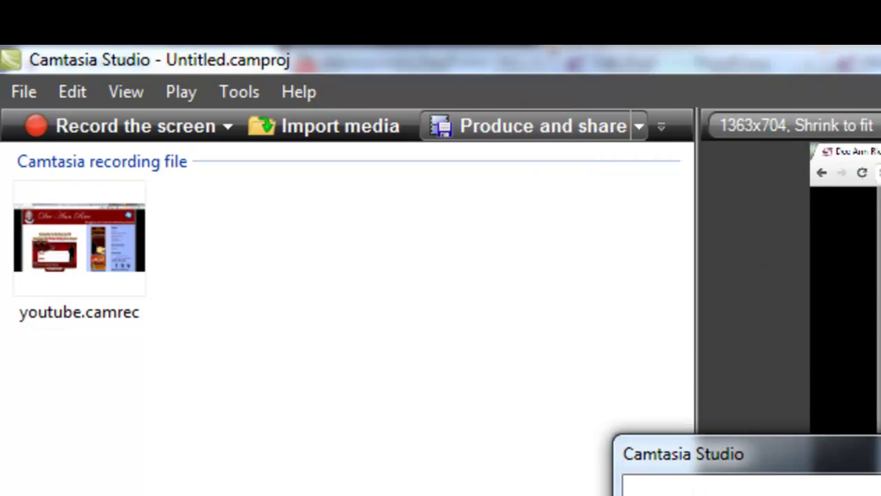
pyautogui.click(43, 248)
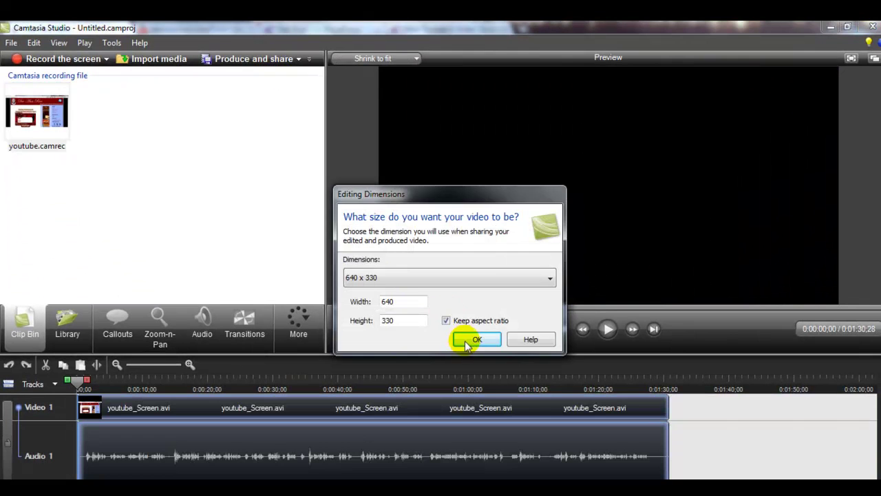
pyautogui.click(547, 278)
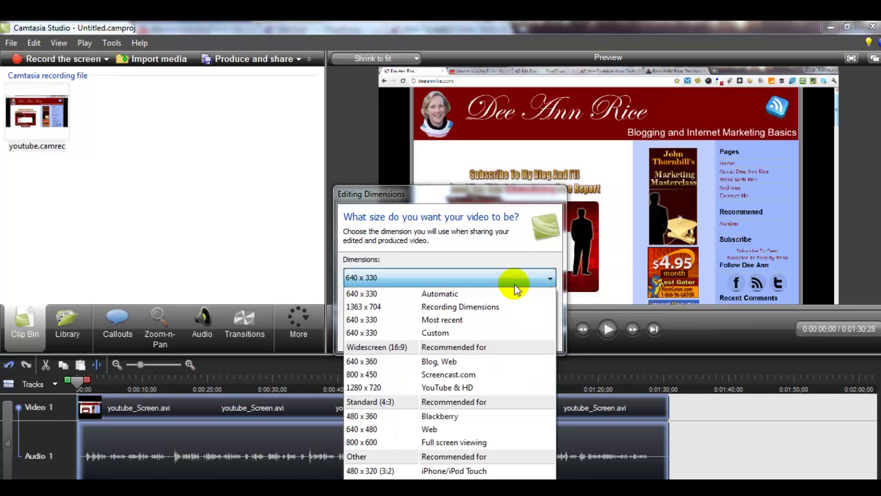
pyautogui.click(441, 390)
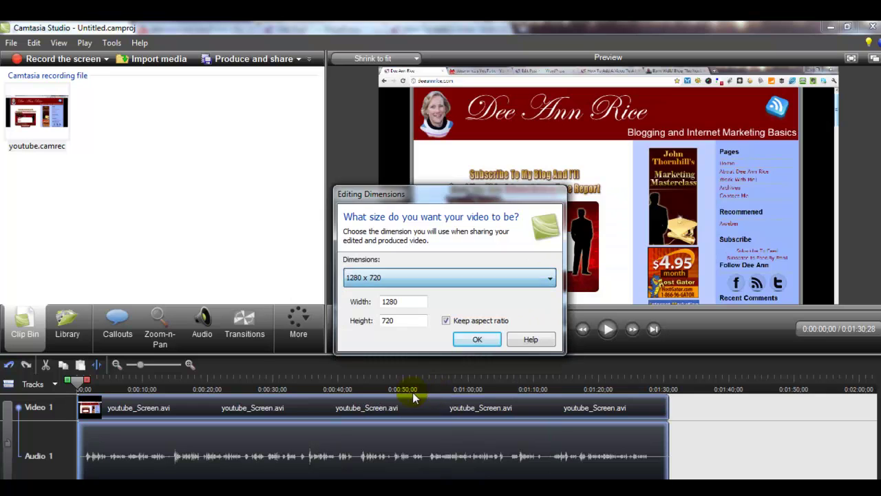
pyautogui.click(477, 340)
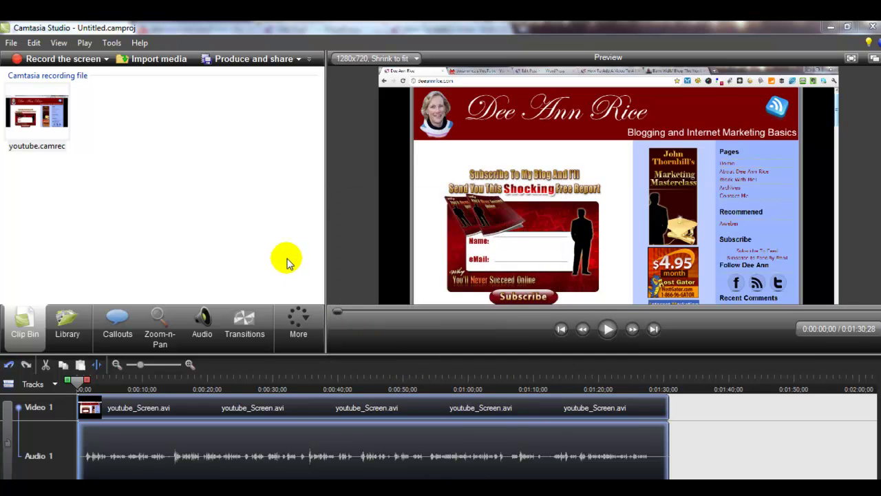
# - Start producing the video with the Share to YouTube preset and sign in with the remembered account credentials
pyautogui.click(274, 60)
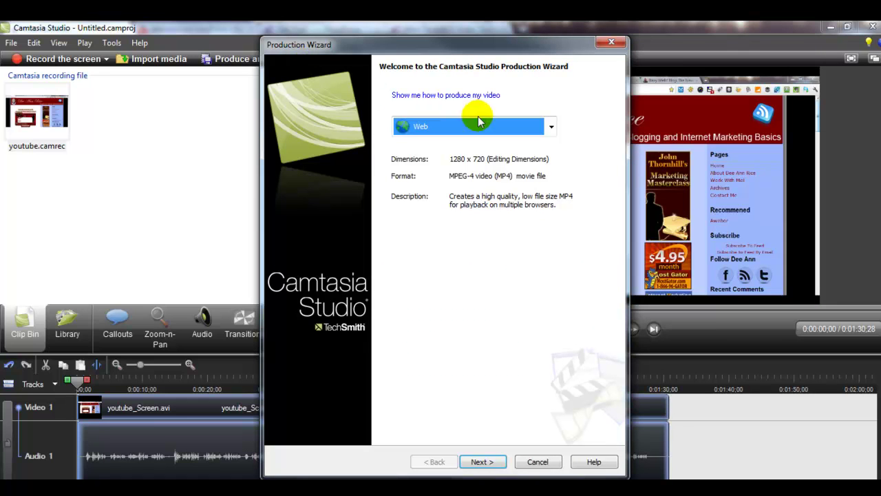
pyautogui.click(551, 127)
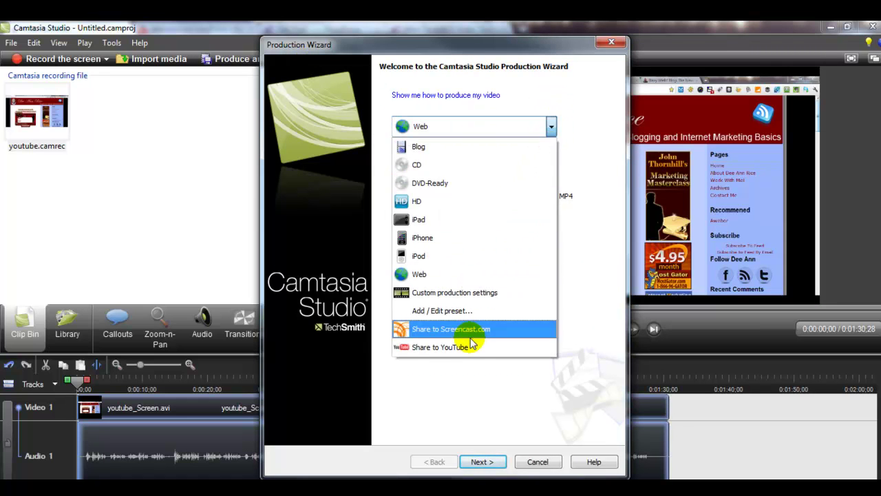
pyautogui.click(463, 347)
pyautogui.click(484, 462)
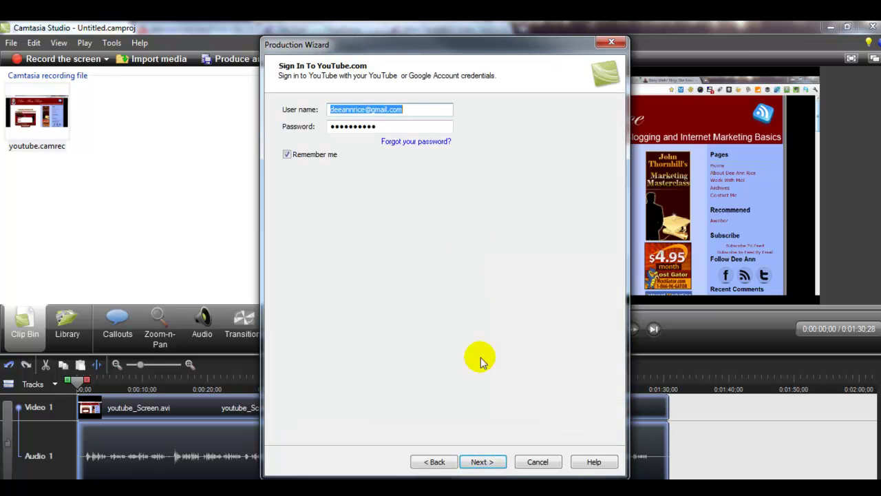
pyautogui.click(486, 462)
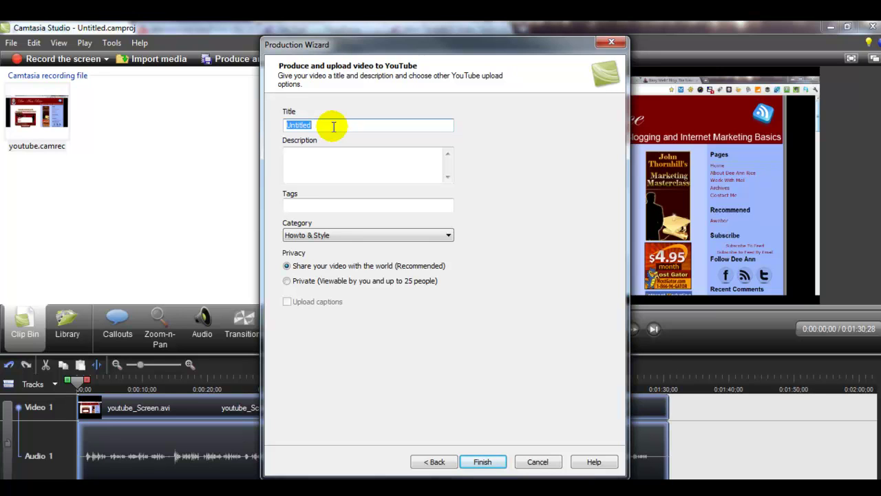
# - Title the video "How to upload a video" and enter the blog's web address plus "How to upload a video to a wordpress blog." as description
pyautogui.write('H')
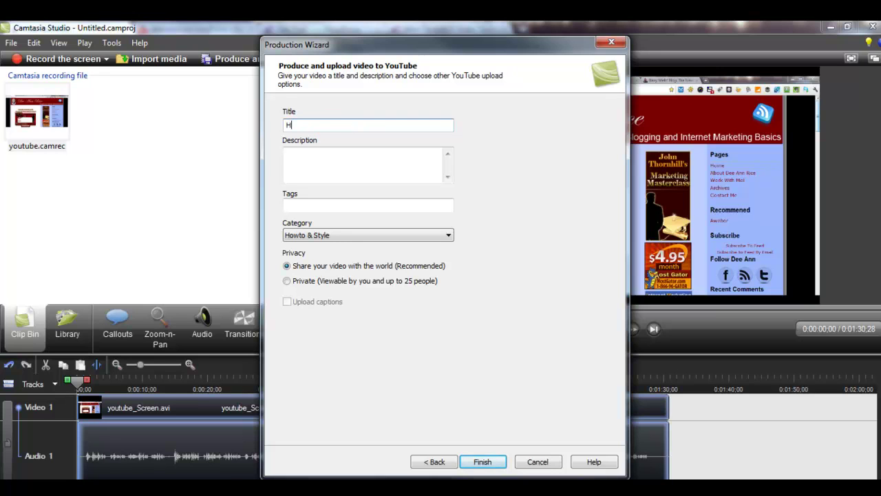
pyautogui.write('ow to upload a video')
pyautogui.click(287, 153)
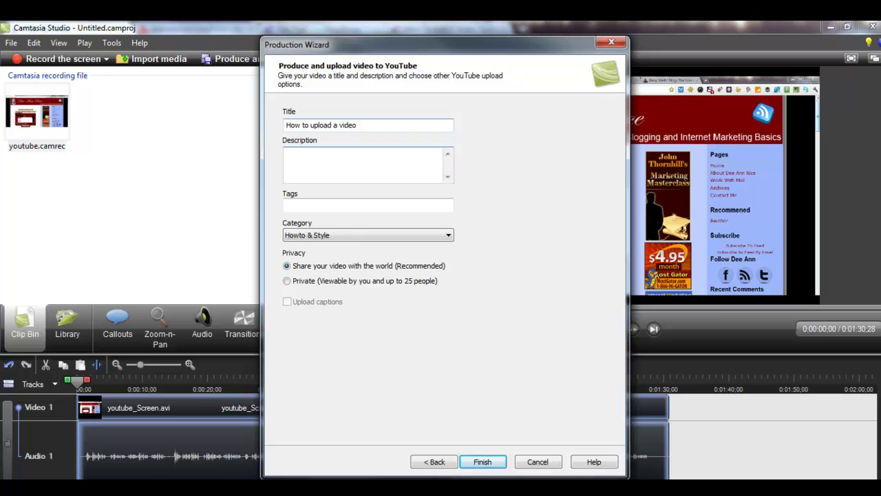
pyautogui.write('www.deeannrice.com  How to u')
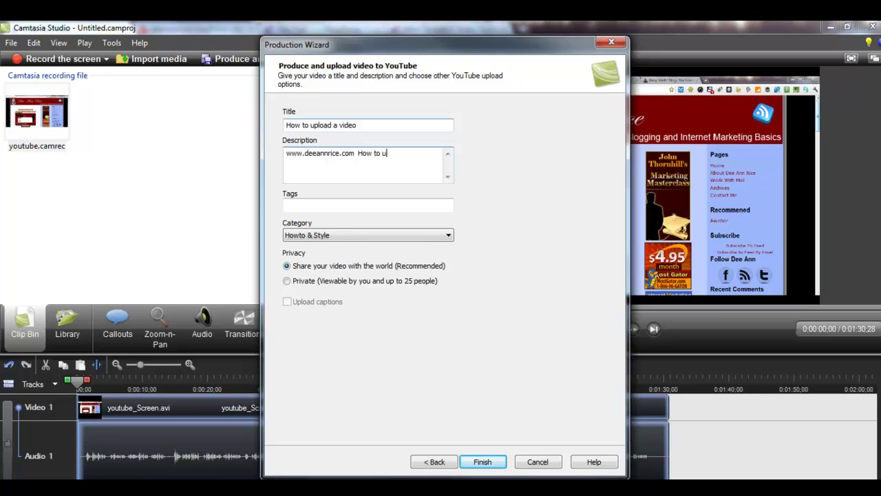
pyautogui.write('pload a video to a wordpress blog.')
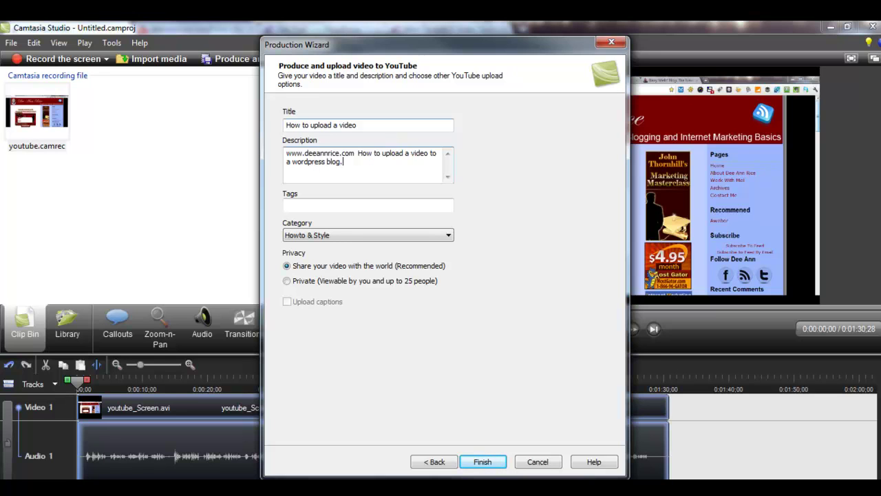
# - Enter the tags "video wordpress blog" and produce and upload the video to YouTube
pyautogui.click(308, 201)
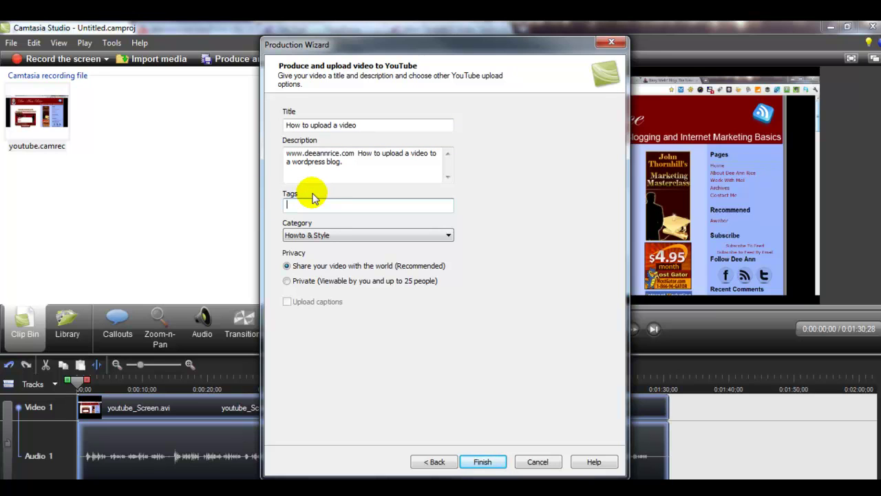
pyautogui.write('video wordpress blog')
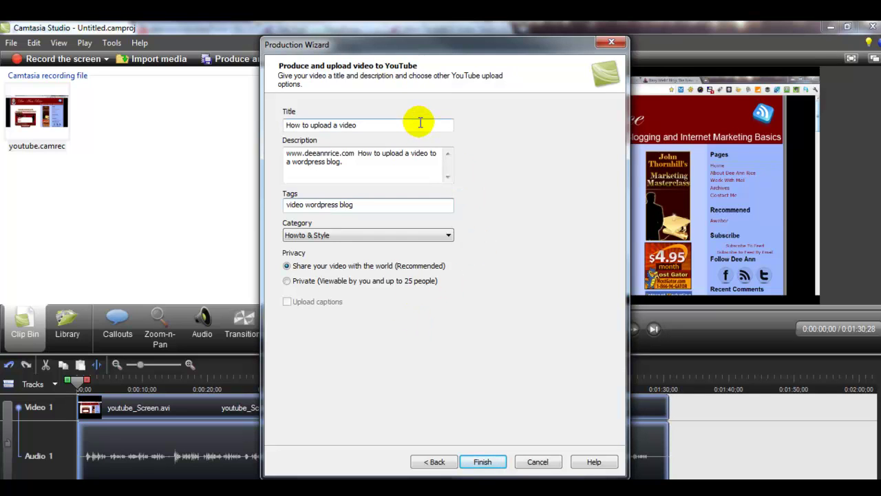
pyautogui.click(492, 466)
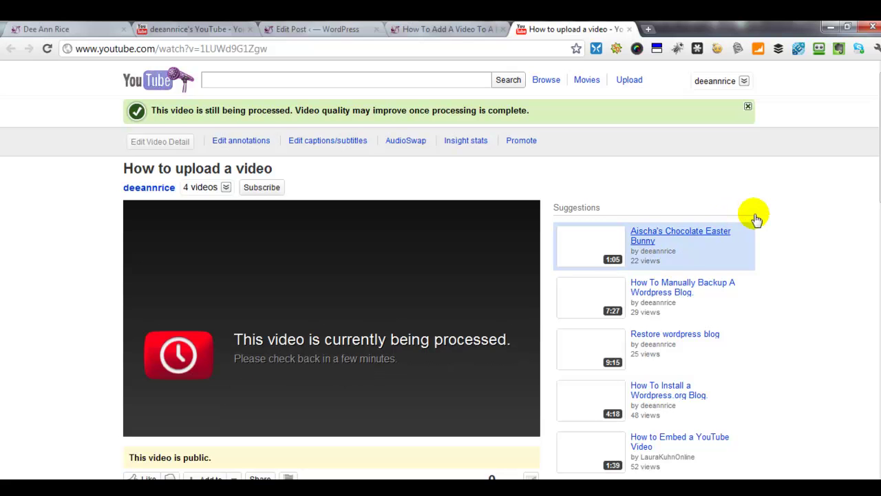
# - Reload the uploaded video's YouTube page and expand its details to check the description, category and tags
pyautogui.click(529, 359)
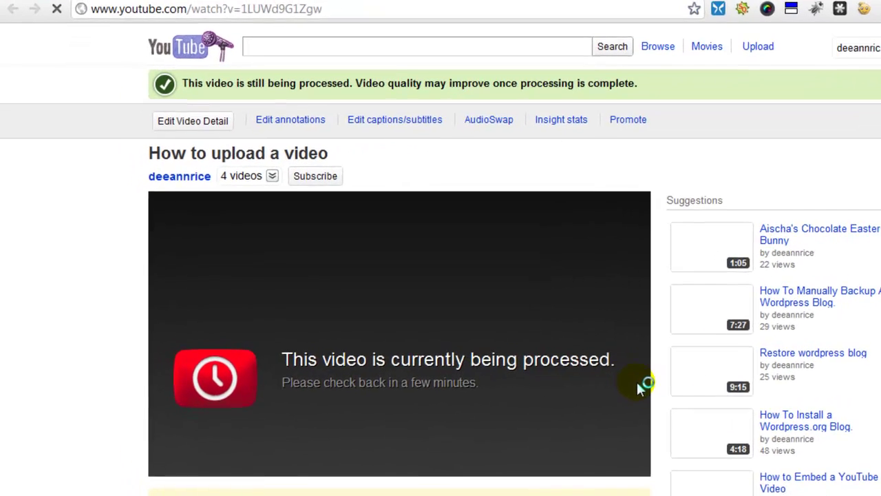
pyautogui.scroll(-2, 271, 202)
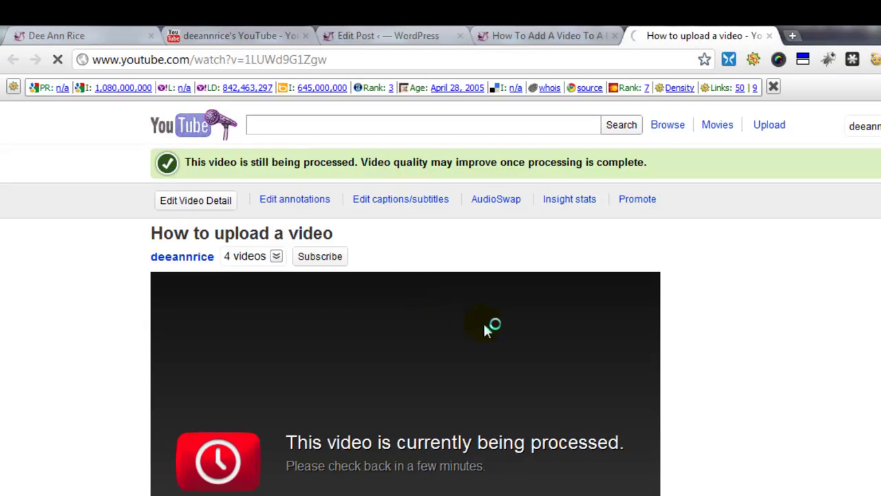
pyautogui.scroll(-1, 484, 329)
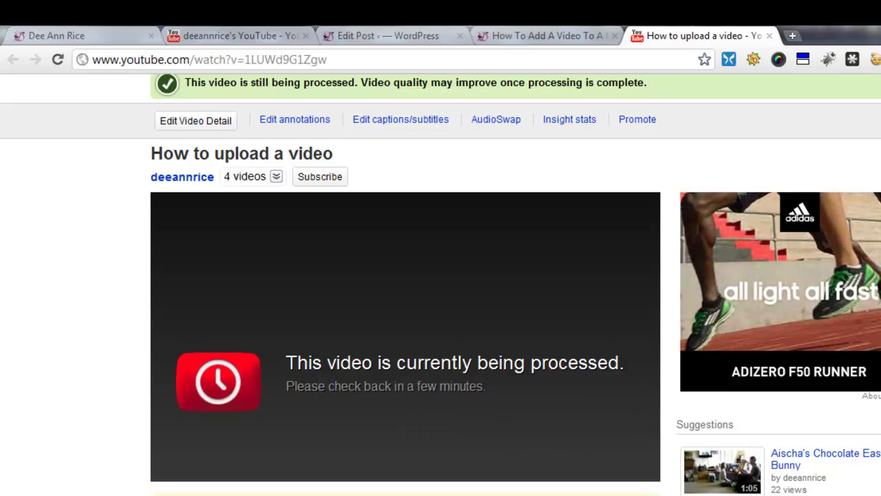
pyautogui.press('F5')
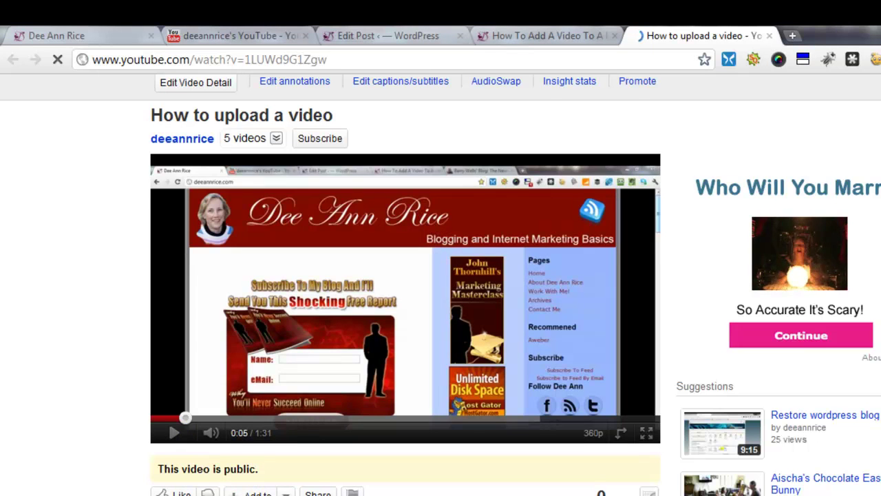
pyautogui.scroll(-4, 864, 299)
pyautogui.scroll(2, 864, 300)
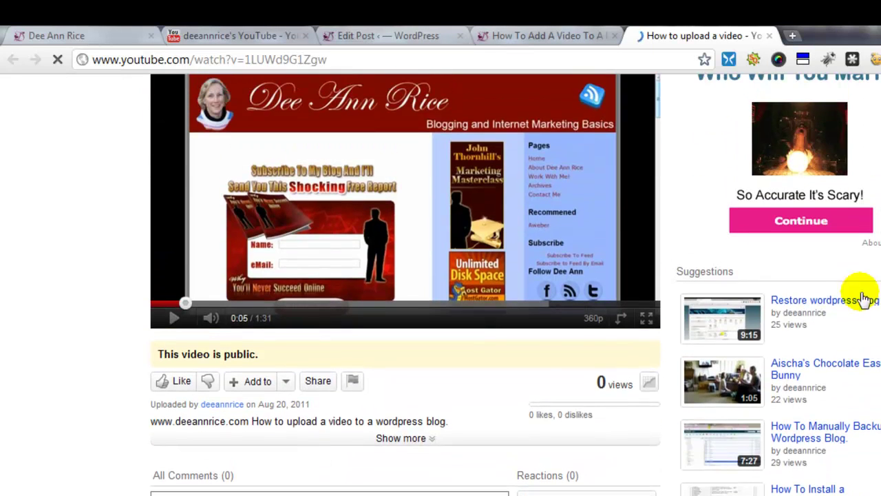
pyautogui.click(434, 441)
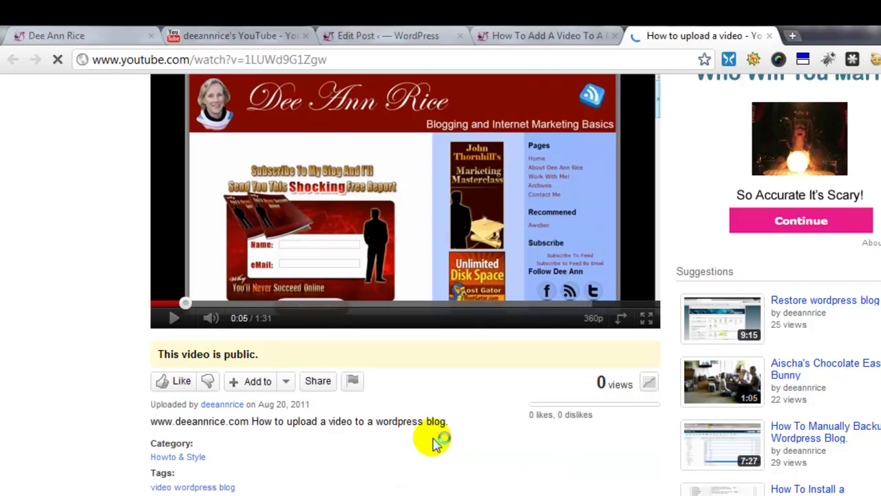
pyautogui.scroll(-4, 434, 427)
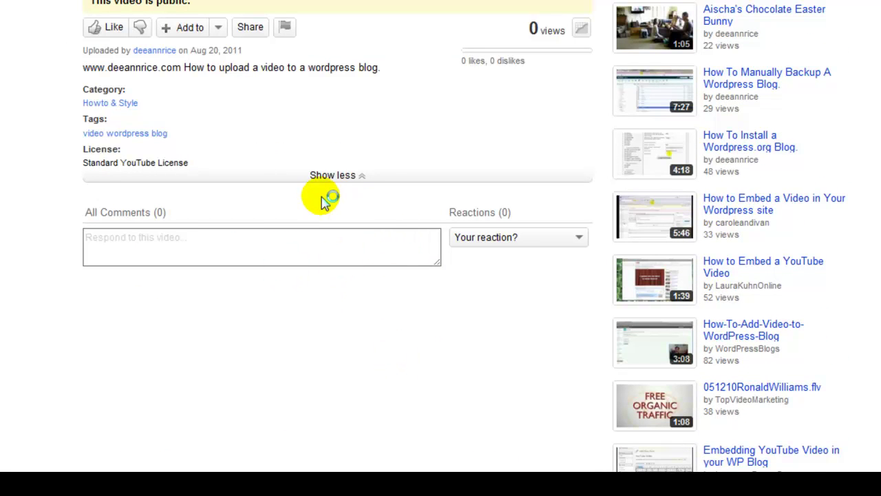
pyautogui.scroll(2, 326, 200)
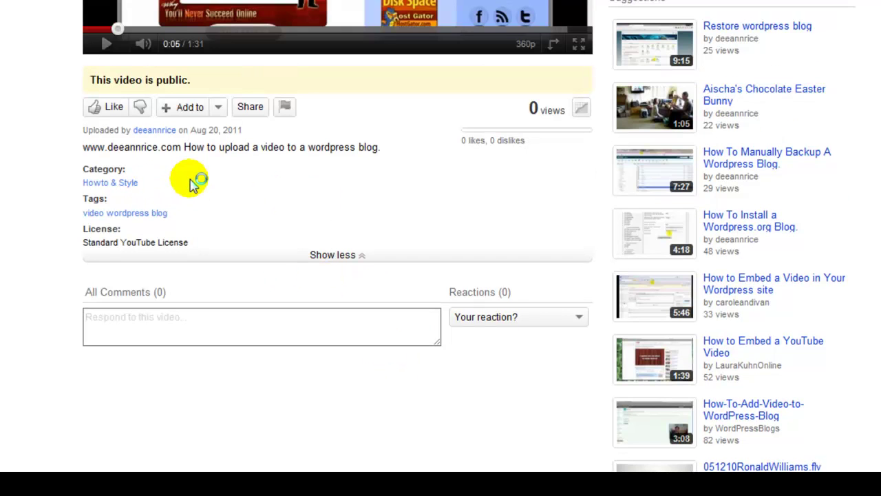
# - Copy the video's 560 × 345 iframe embed code from its sharing options and paste it into the empty Notepad document
pyautogui.click(252, 107)
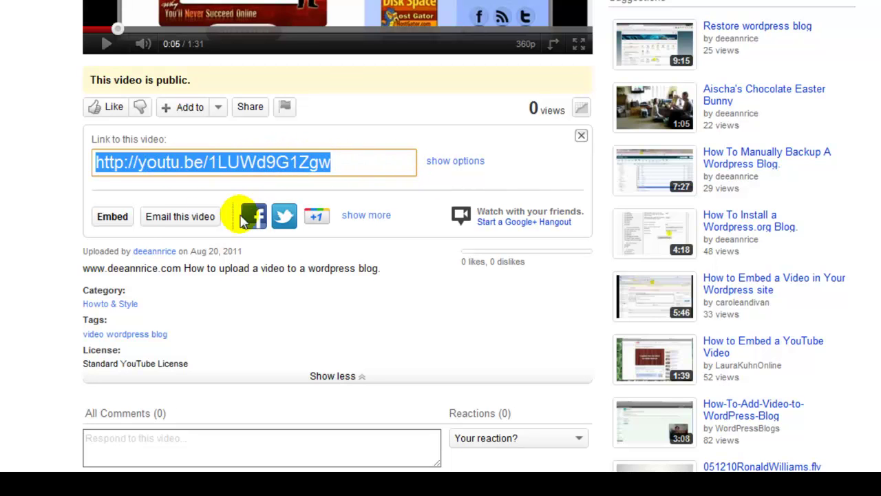
pyautogui.click(112, 217)
pyautogui.hotkey('ctrl', 'c')
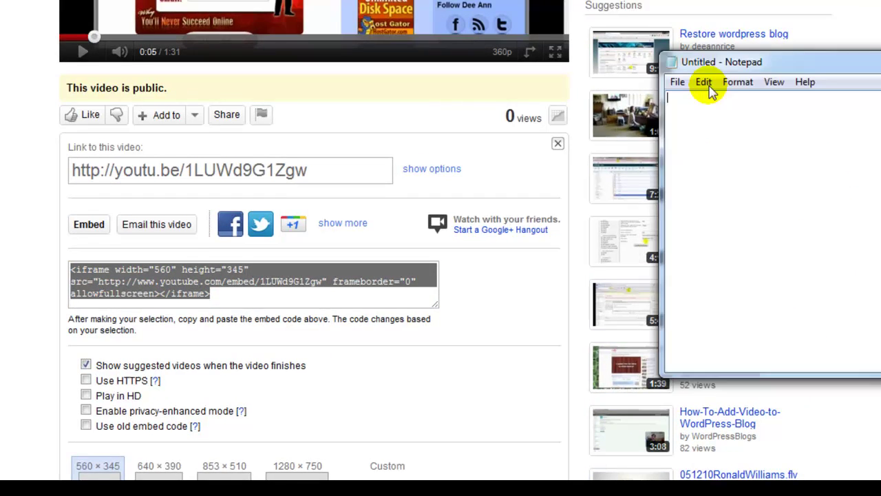
pyautogui.moveTo(709, 68); pyautogui.dragTo(544, 53)
pyautogui.write('<iframe width="560" height="345" src="http://www.youtube.com/embed/1LUwd9G1Zgw" frameborder="0" allowfullscreen></iframe>')
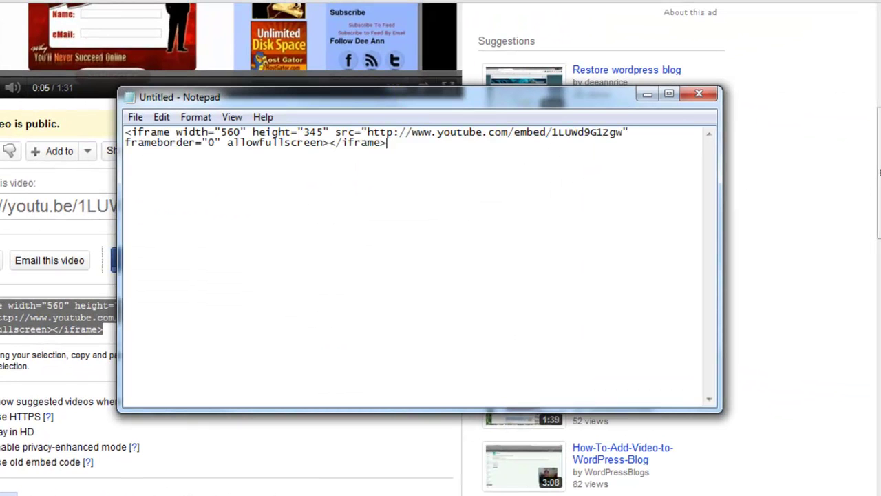
pyautogui.click(646, 96)
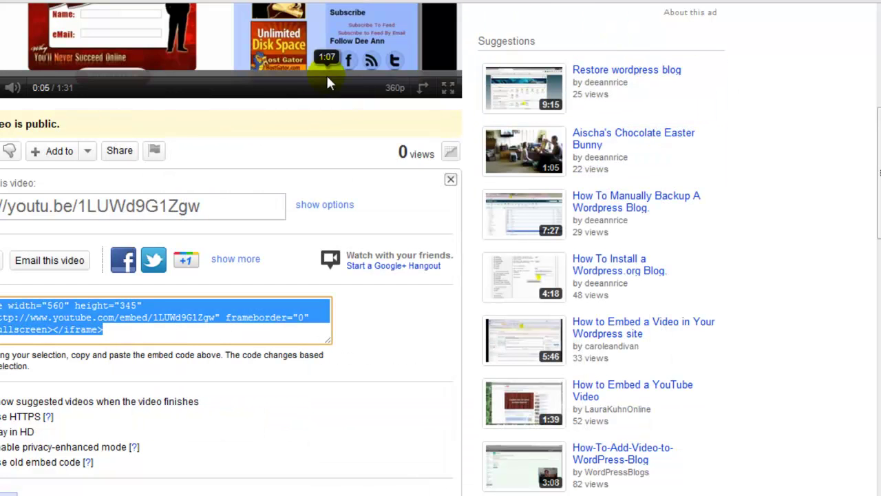
# - Switch to the blog post preview and examine its layout down to the paragraph introducing the two short videos
pyautogui.scroll(5, 366, 177)
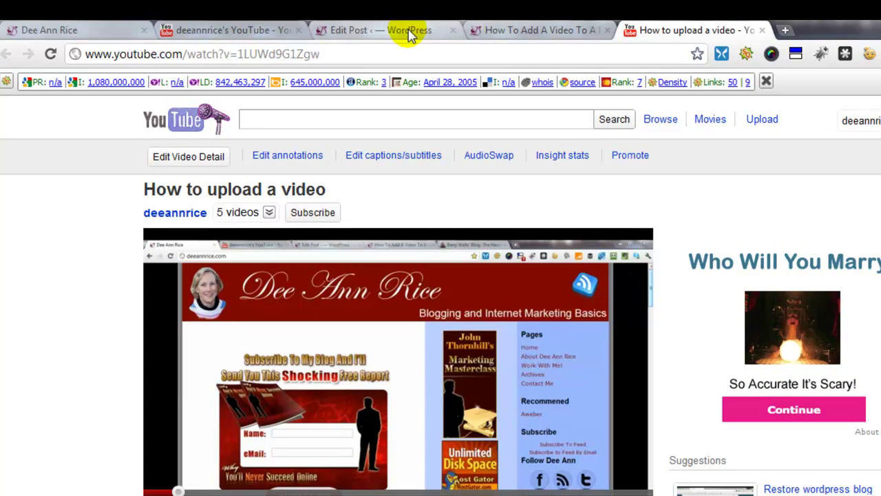
pyautogui.click(508, 31)
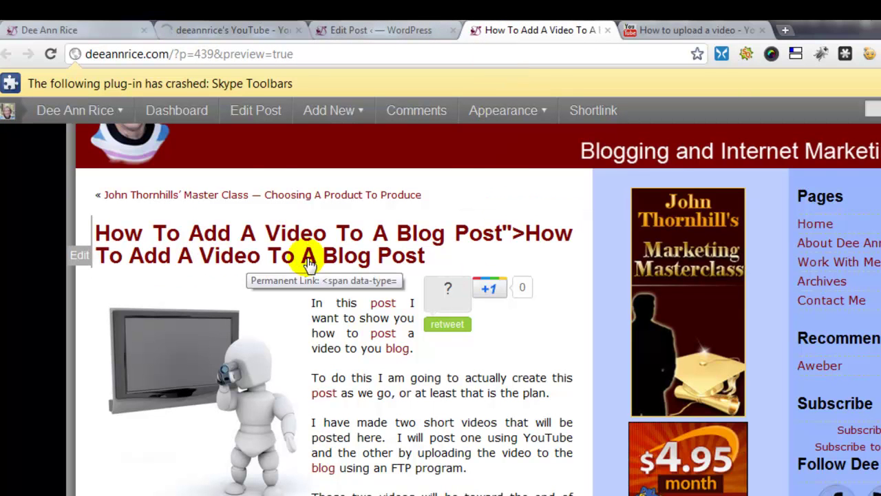
pyautogui.scroll(-2, 308, 265)
pyautogui.scroll(3, 308, 265)
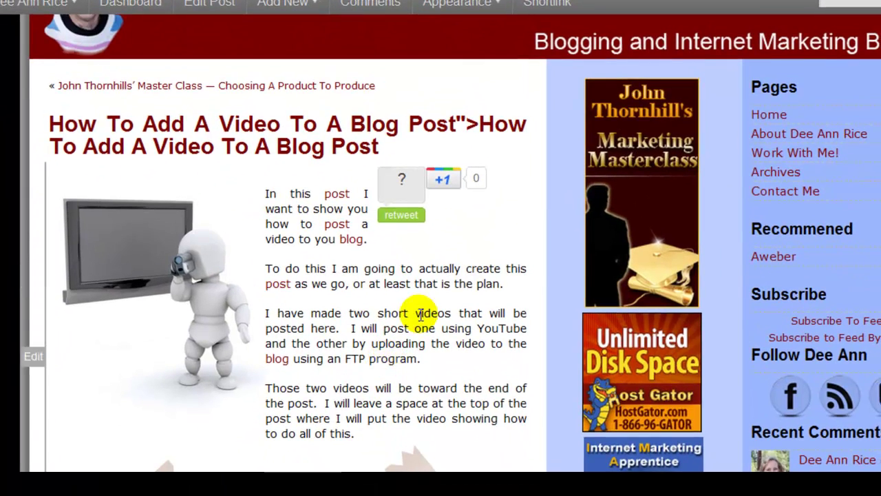
pyautogui.scroll(-6, 513, 293)
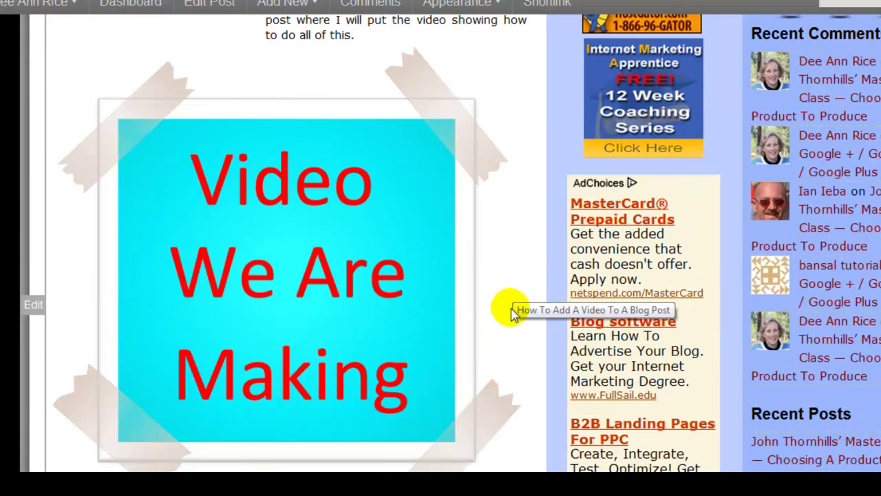
pyautogui.scroll(-5, 508, 310)
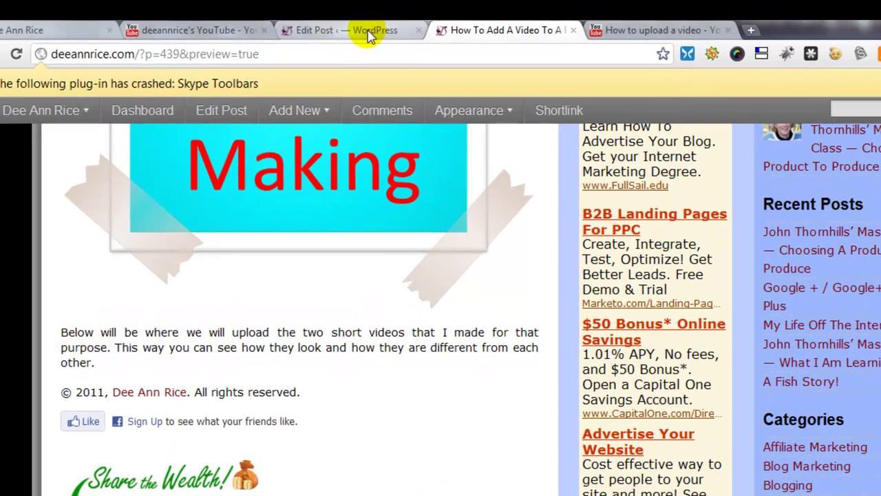
# - Copy the iframe embed code from Notepad and paste it below the last paragraph in the post's HTML, wrapped in center tags
pyautogui.click(367, 32)
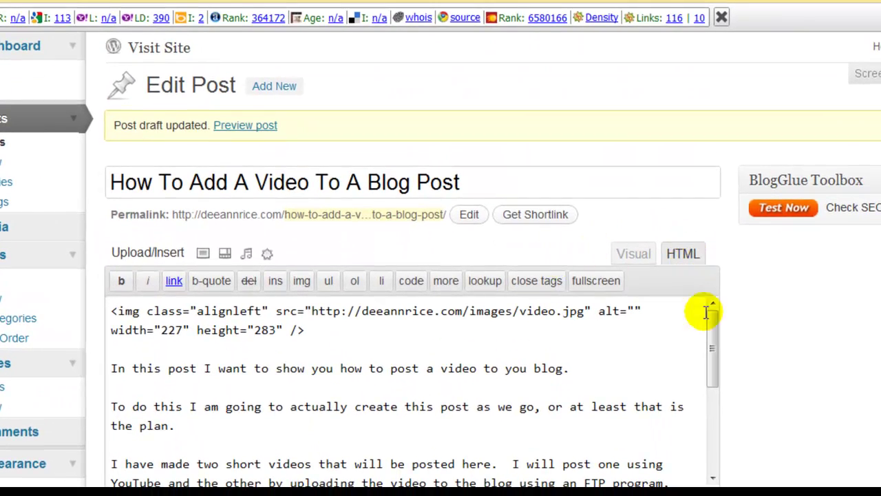
pyautogui.scroll(-2, 752, 320)
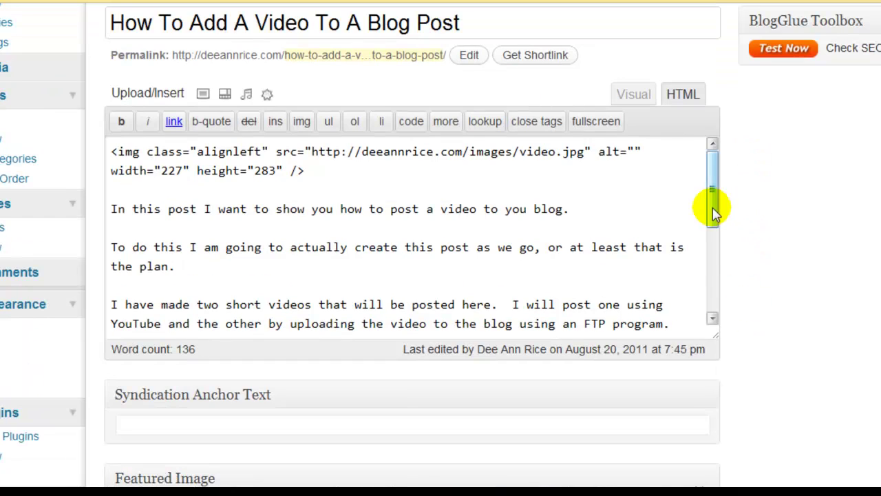
pyautogui.moveTo(714, 224); pyautogui.dragTo(708, 305)
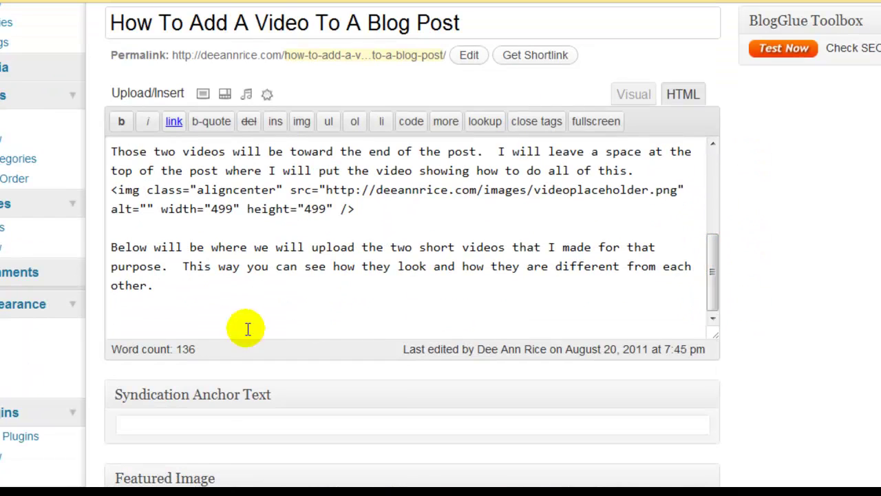
pyautogui.click(123, 319)
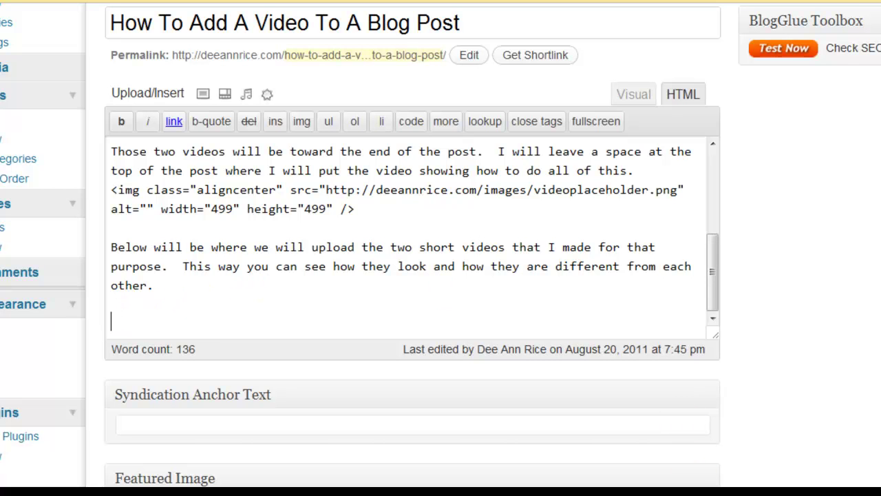
pyautogui.hotkey('alt', 'Tab')
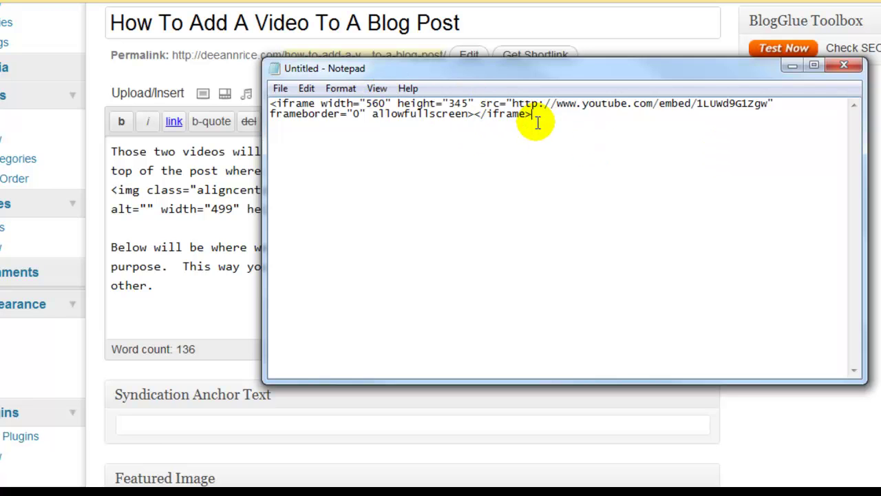
pyautogui.moveTo(529, 118); pyautogui.dragTo(271, 105)
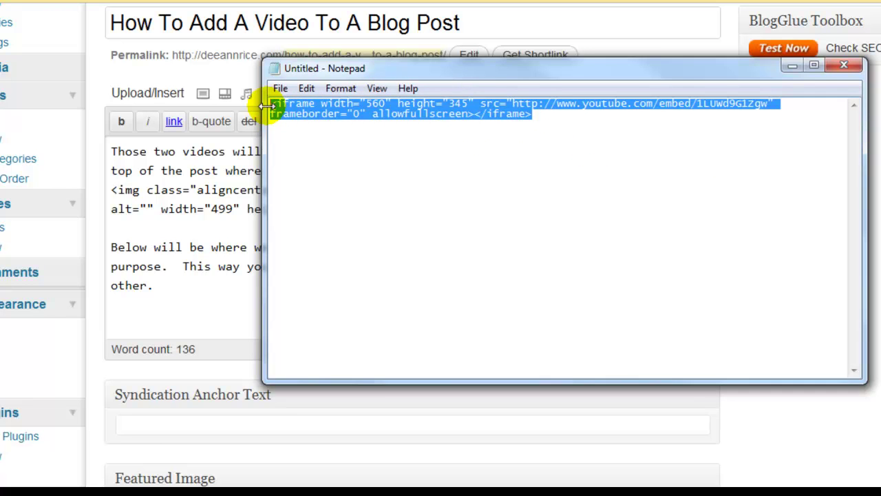
pyautogui.click(793, 65)
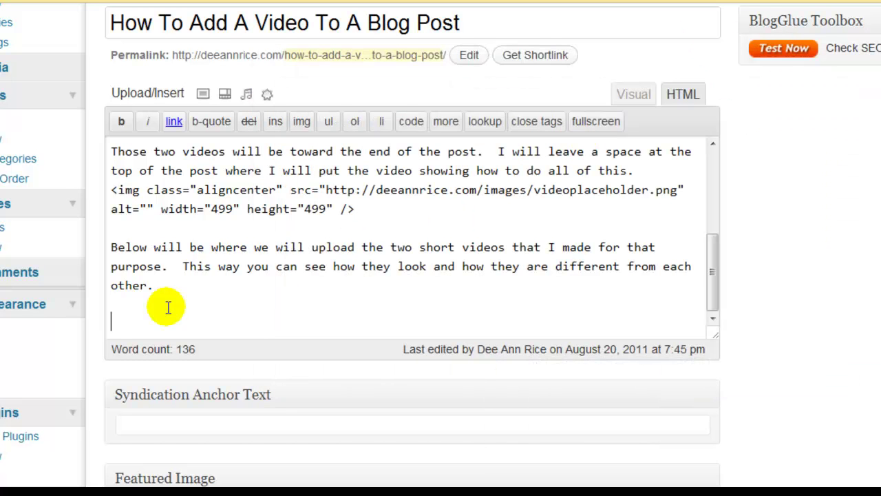
pyautogui.hotkey('ctrl', 'v')
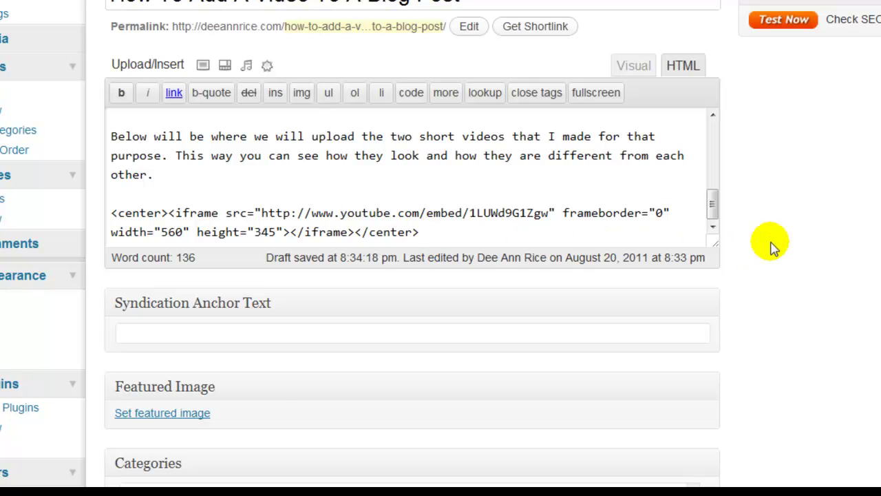
# - Preview the post and examine how the embedded YouTube video fits the content column
pyautogui.scroll(-8, 772, 247)
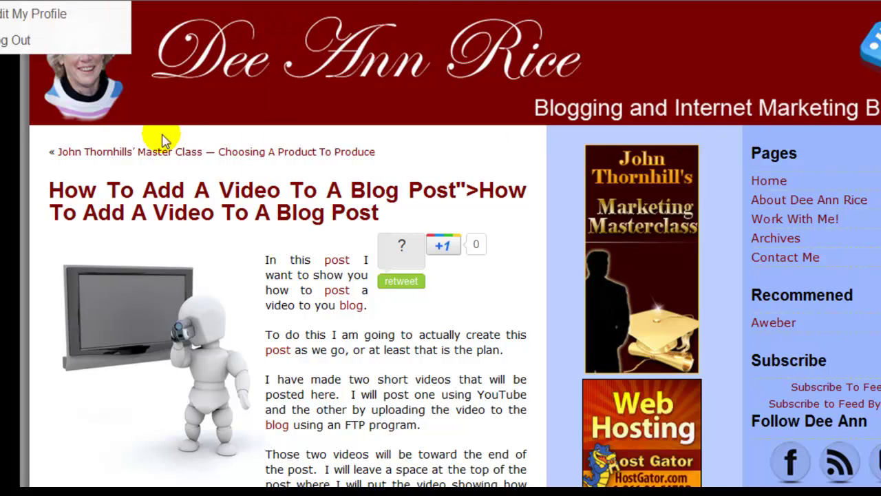
pyautogui.scroll(-10, 215, 117)
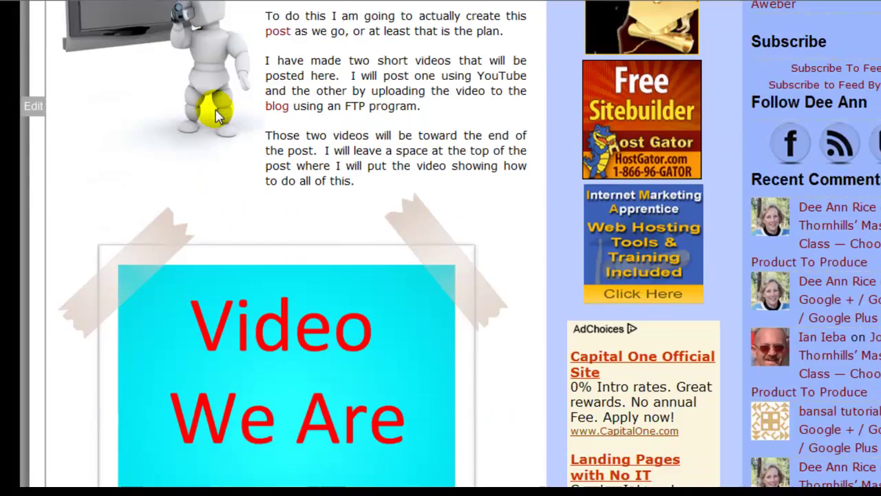
pyautogui.scroll(-4, 215, 117)
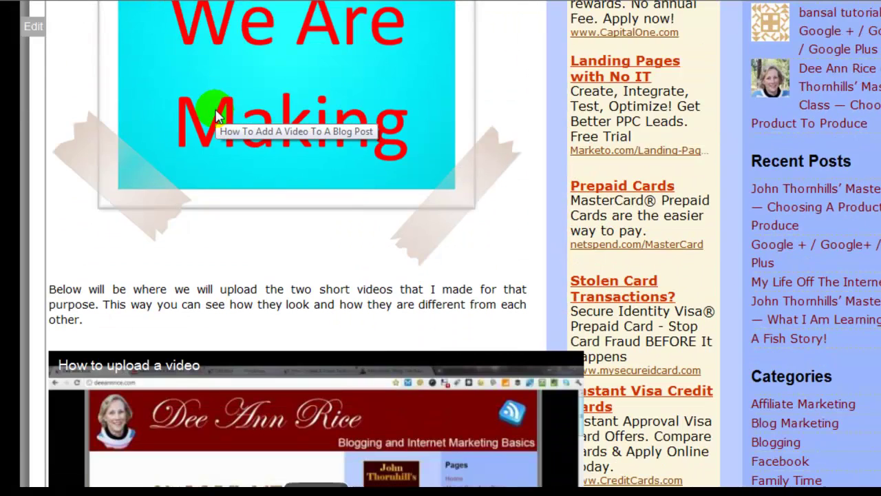
pyautogui.scroll(-3, 215, 117)
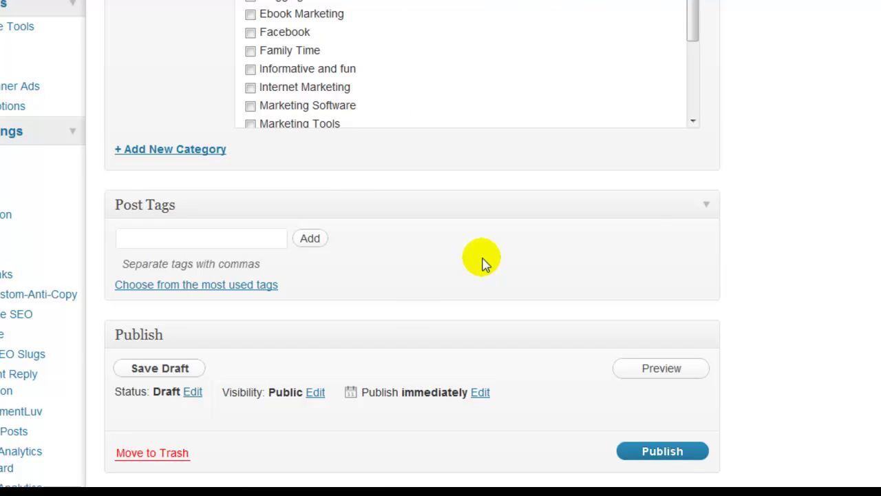
# - Set the iframe's width to 499 and height to 310 in the post's HTML and save the draft
pyautogui.scroll(9, 485, 256)
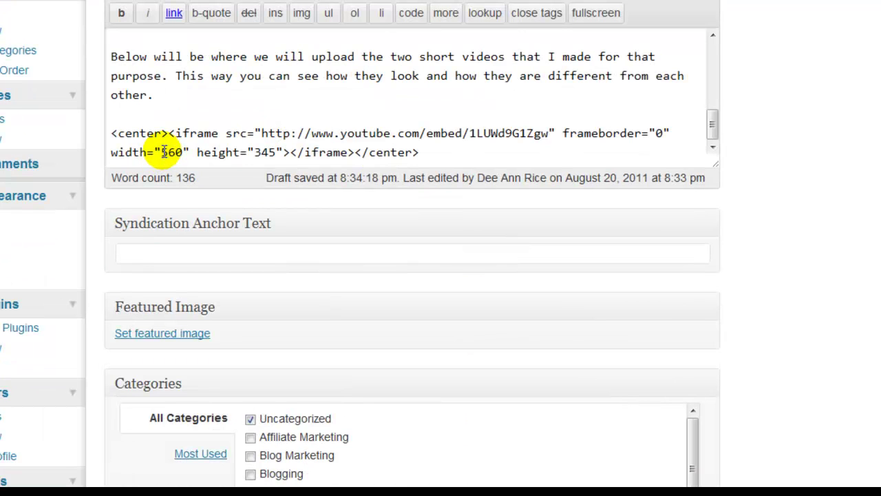
pyautogui.moveTo(163, 151); pyautogui.dragTo(178, 151)
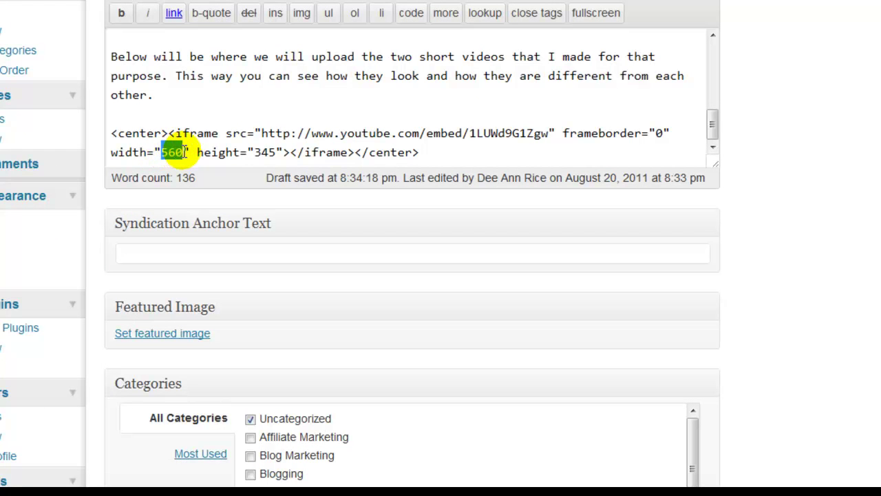
pyautogui.write('499')
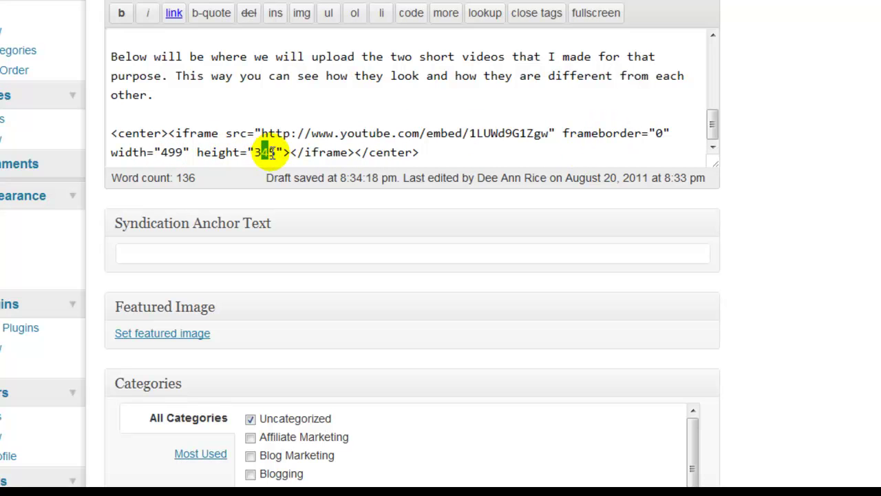
pyautogui.write('10')
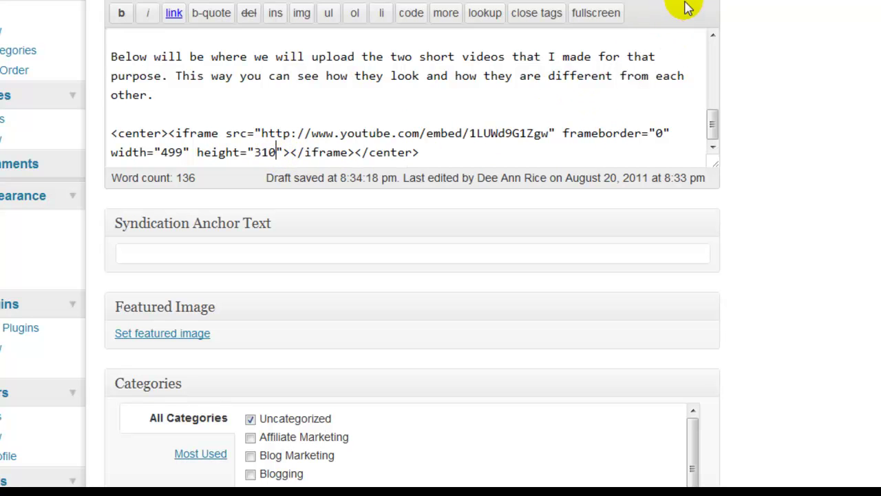
pyautogui.scroll(-10, 758, 138)
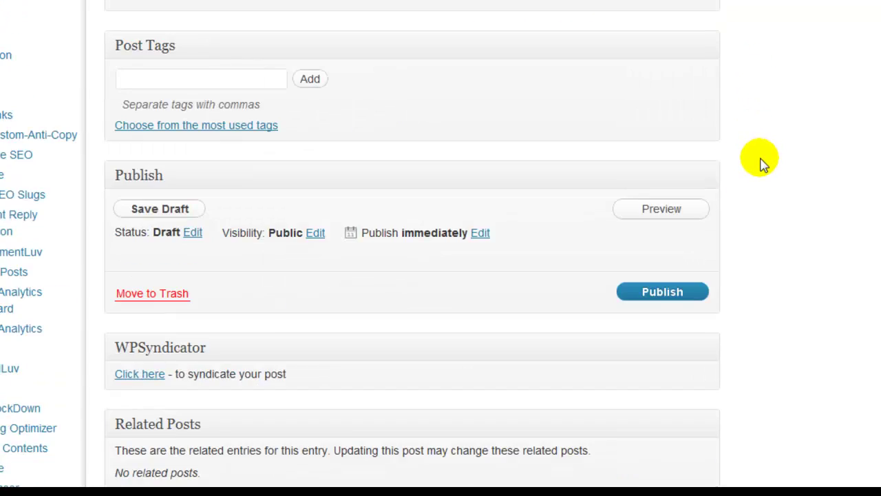
pyautogui.click(160, 210)
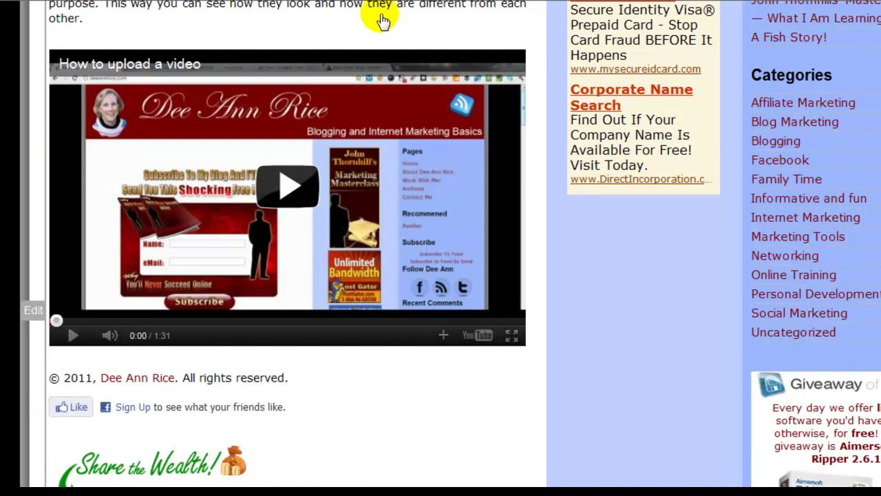
# - Check the resized video's fit and player controls in the post preview
pyautogui.scroll(1, 383, 21)
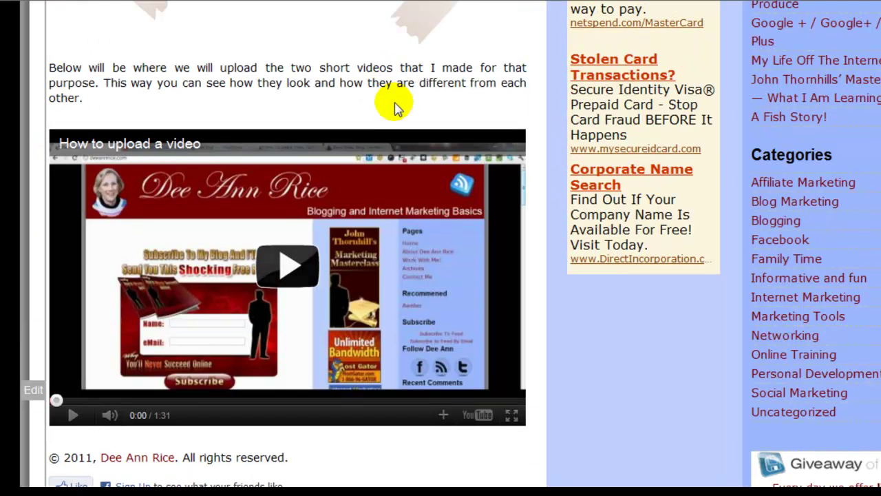
pyautogui.scroll(1, 361, 118)
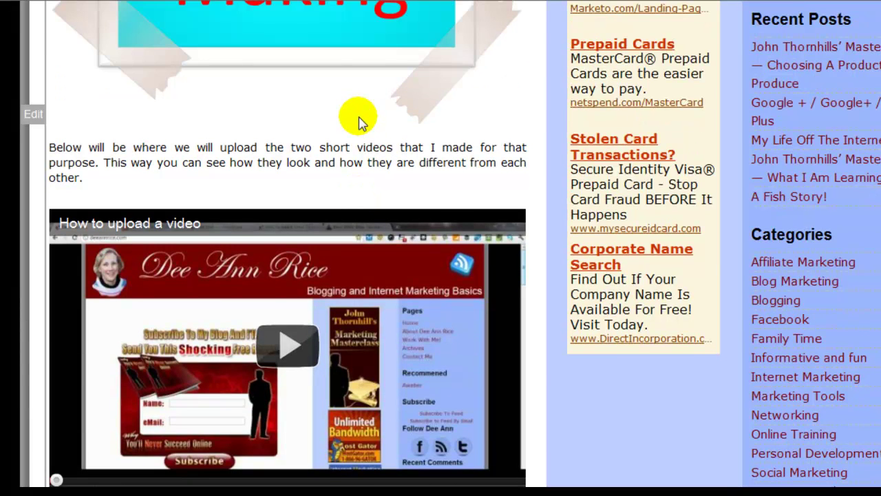
pyautogui.scroll(-2, 360, 118)
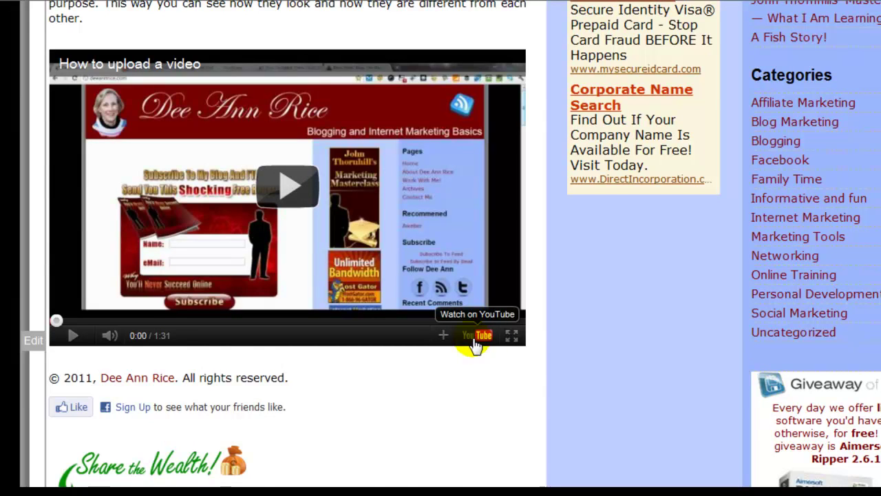
pyautogui.scroll(-1, 474, 342)
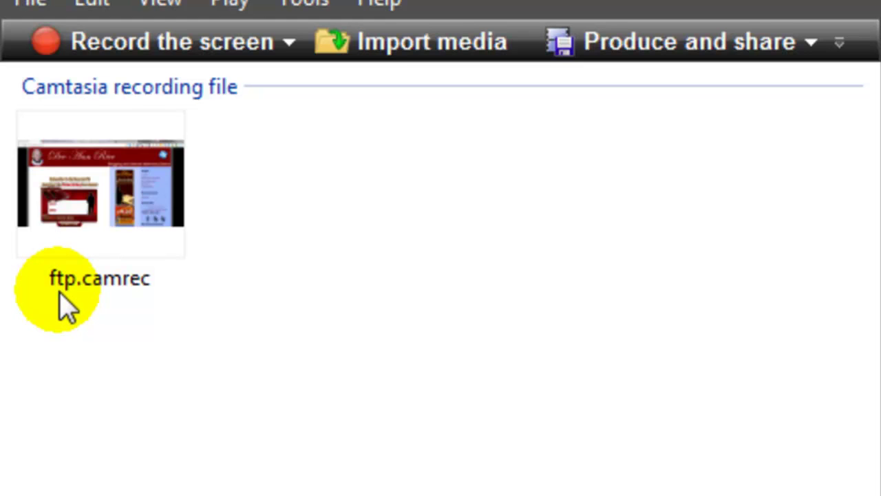
# - In Camtasia Studio, add ftp.camrec to the timeline and set the editing dimensions to the 640 x 360 Blog, Web preset
pyautogui.moveTo(73, 217); pyautogui.dragTo(171, 412)
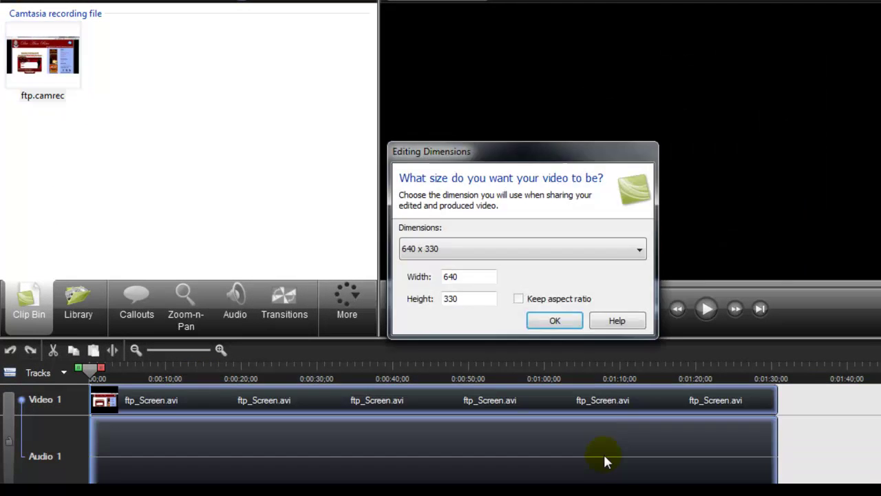
pyautogui.click(641, 249)
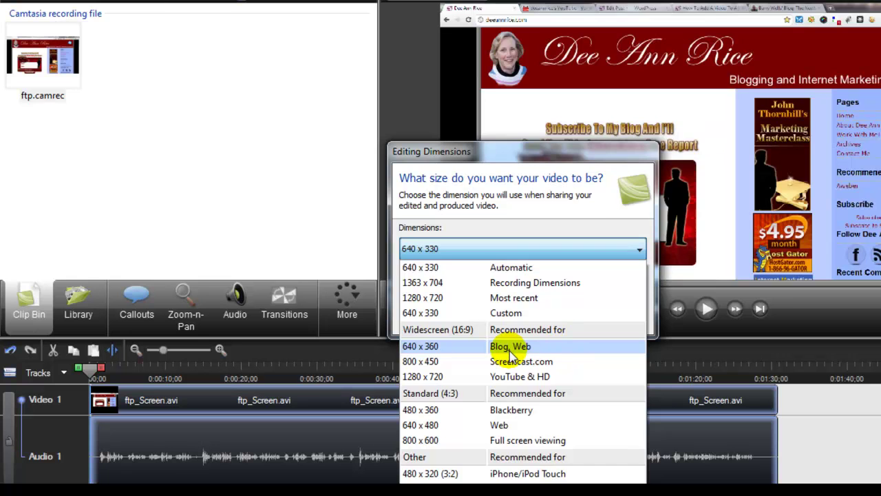
pyautogui.click(511, 349)
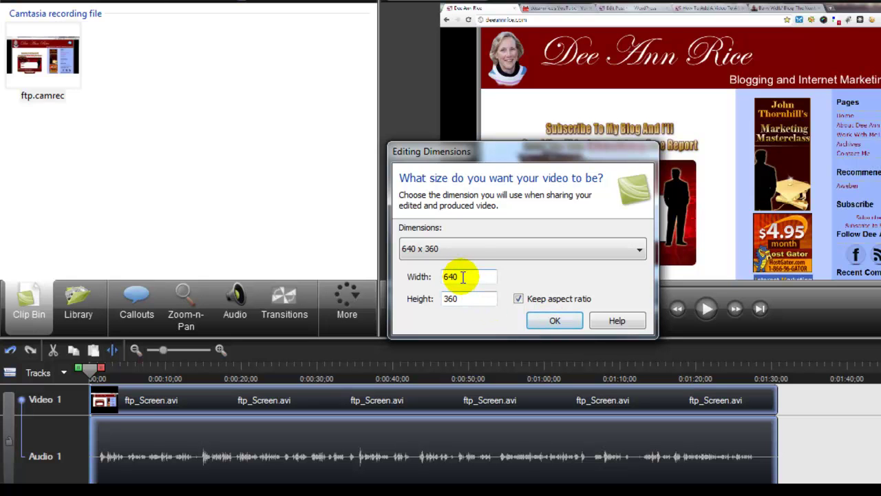
pyautogui.click(555, 320)
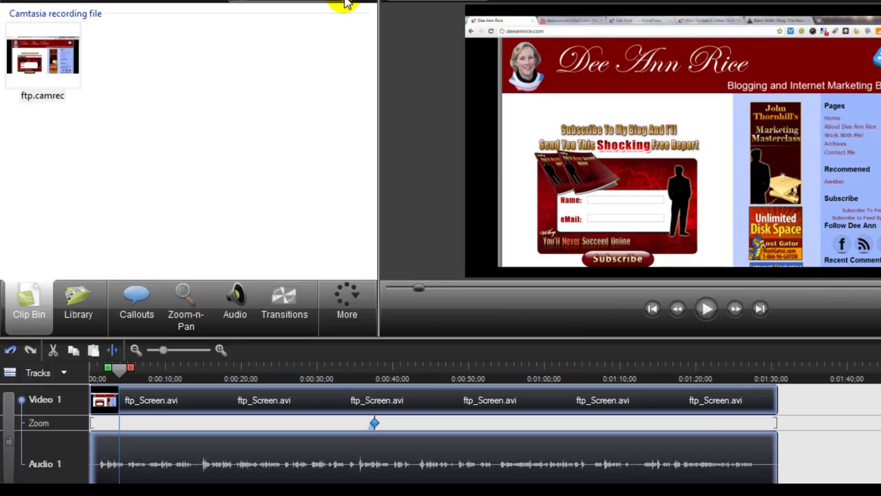
# - Produce the video with the Web preset as uploadvideo.mp4 in the "upload a video" posts folder
pyautogui.click(346, 3)
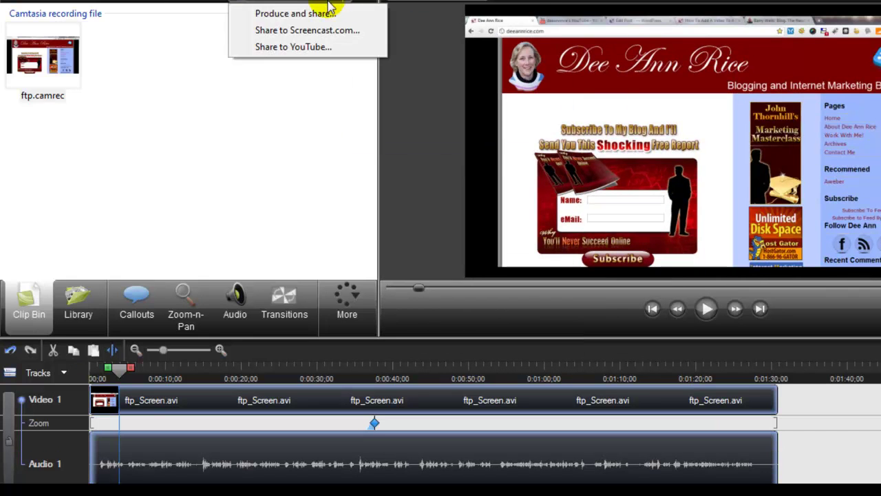
pyautogui.click(327, 15)
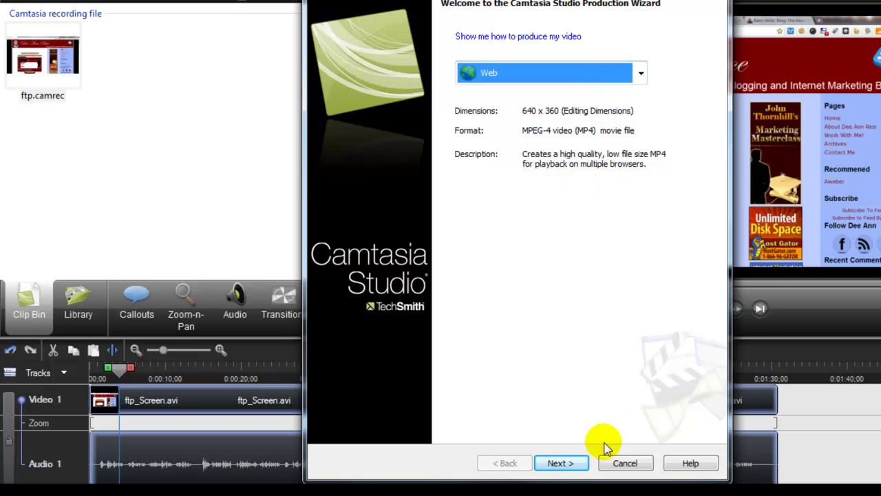
pyautogui.click(559, 462)
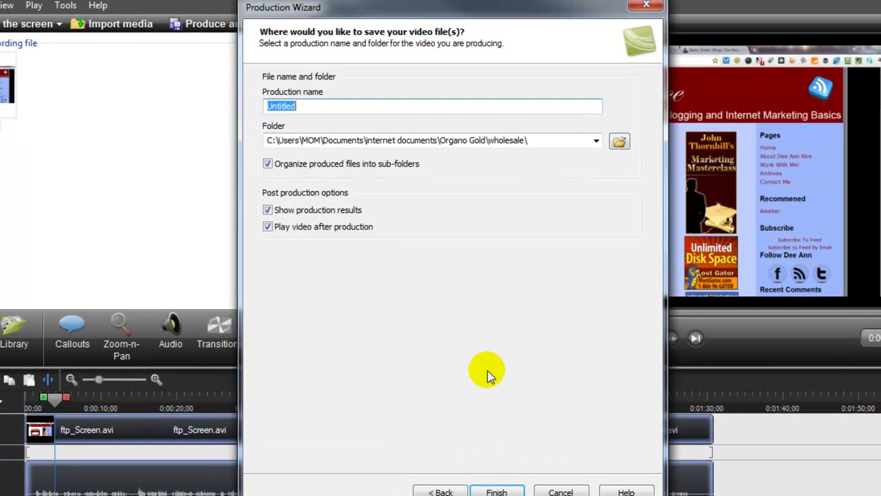
pyautogui.press('BackSpace')
pyautogui.write('uplo')
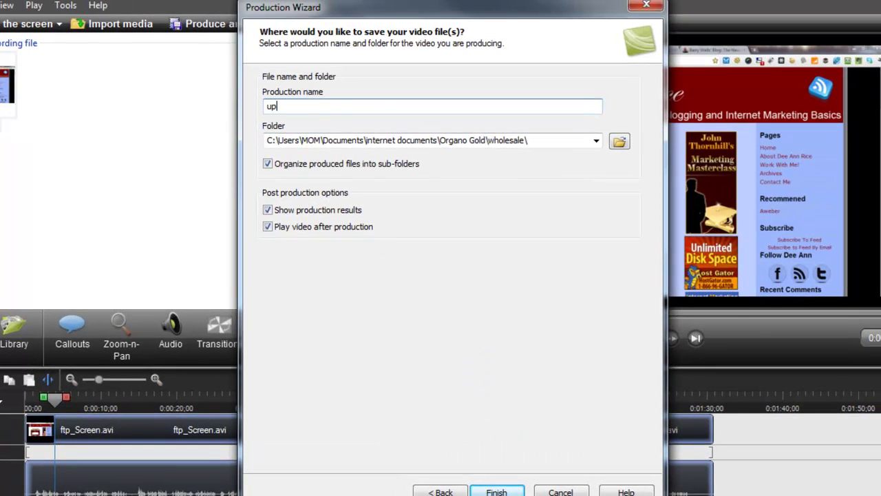
pyautogui.write('ad video')
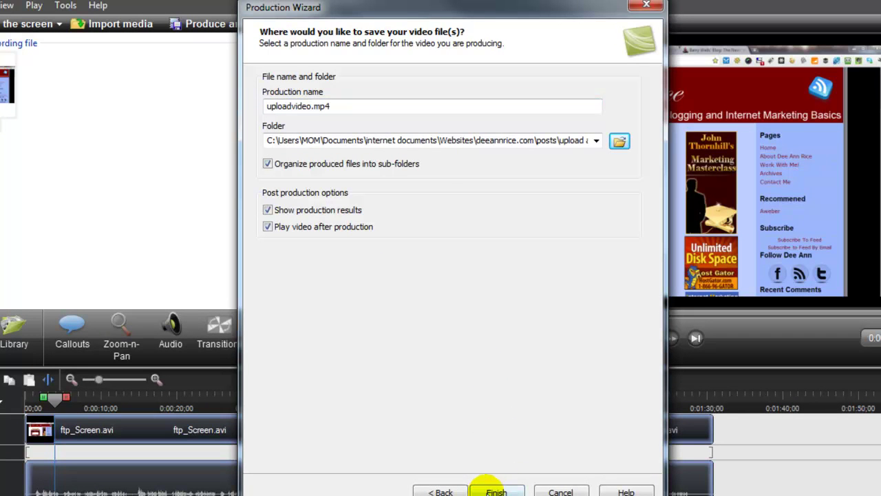
pyautogui.click(494, 491)
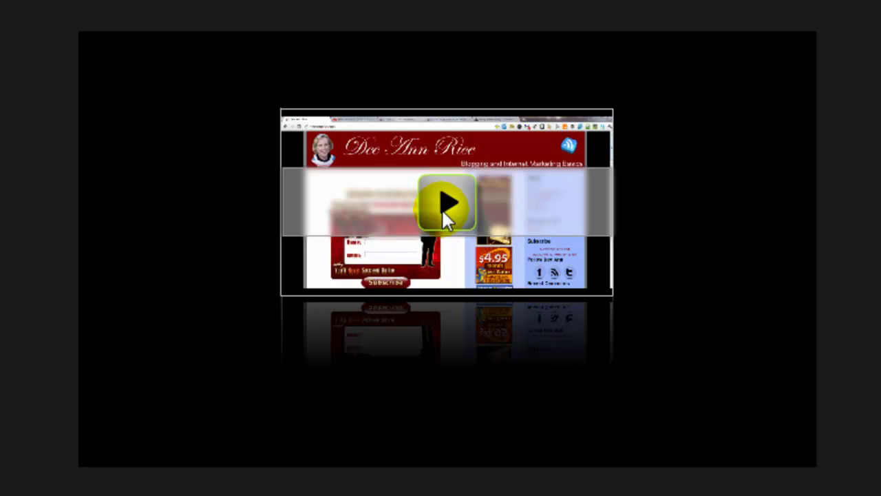
# - Play the opening of the produced video and pause it
pyautogui.click(665, 250)
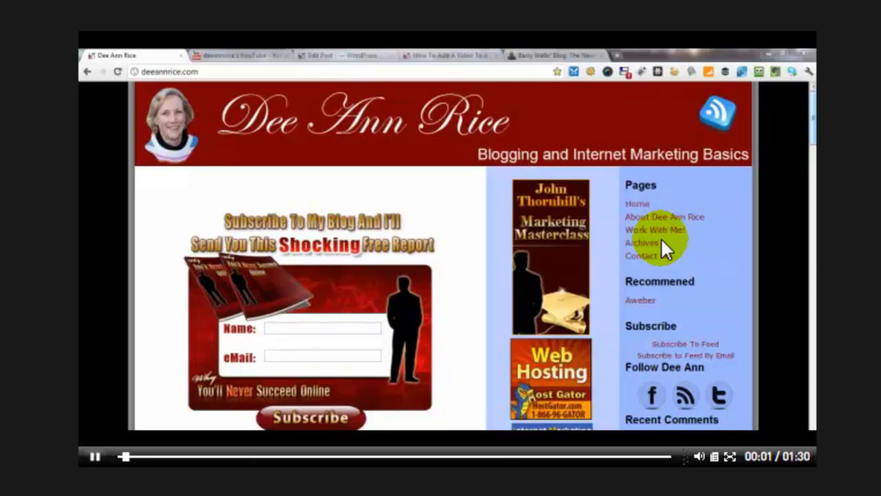
pyautogui.click(94, 460)
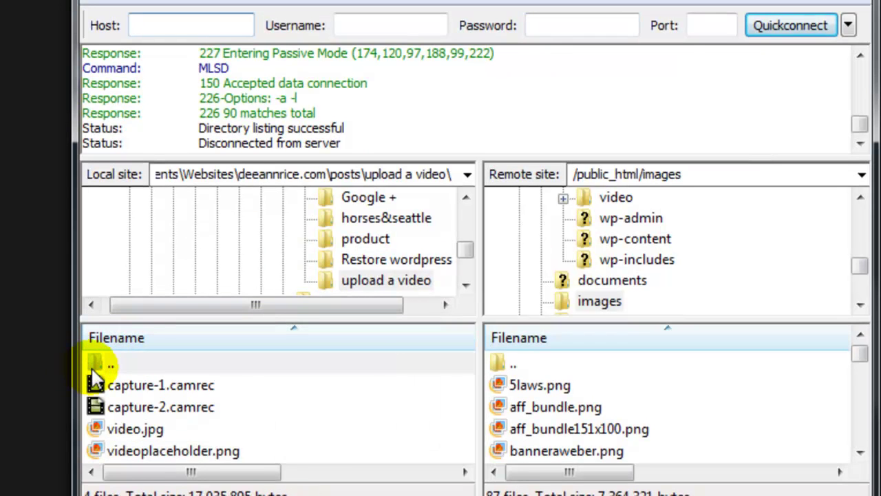
# - In FileZilla, reload the local "upload a video" folder and open its uploadvideo subfolder to check the produced files
pyautogui.doubleClick(95, 363)
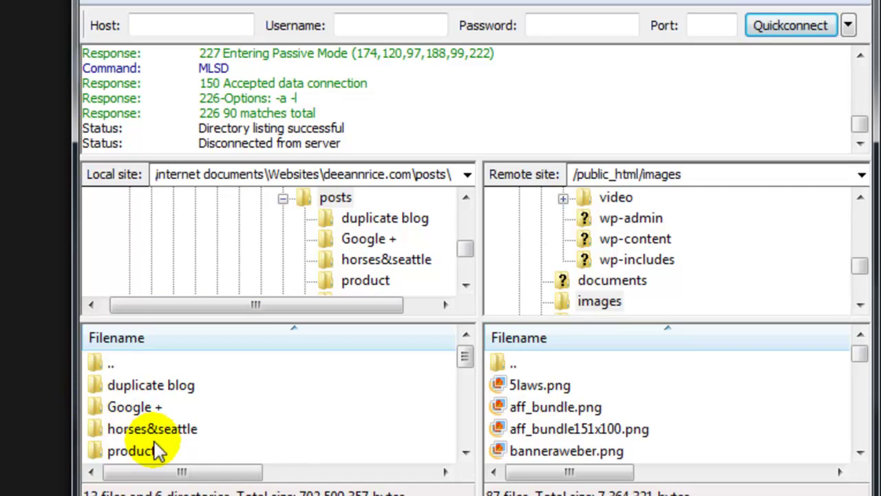
pyautogui.scroll(-2, 158, 424)
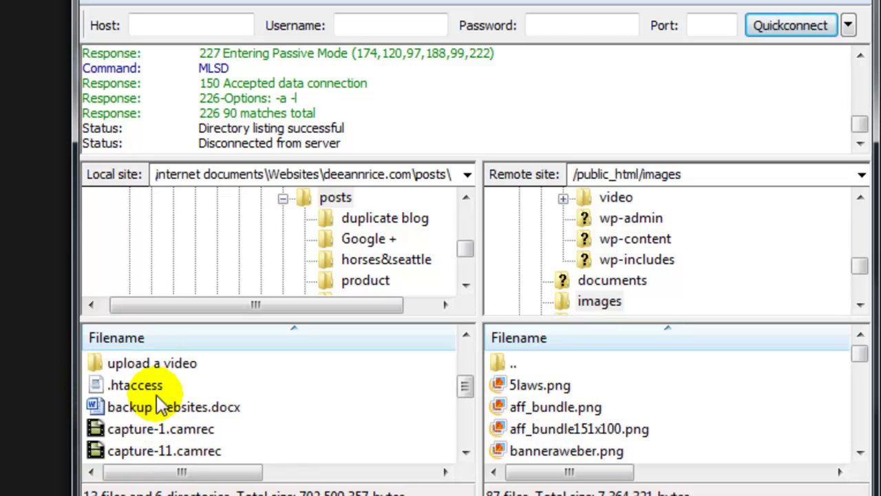
pyautogui.doubleClick(158, 367)
pyautogui.scroll(-1, 204, 382)
pyautogui.scroll(1, 203, 382)
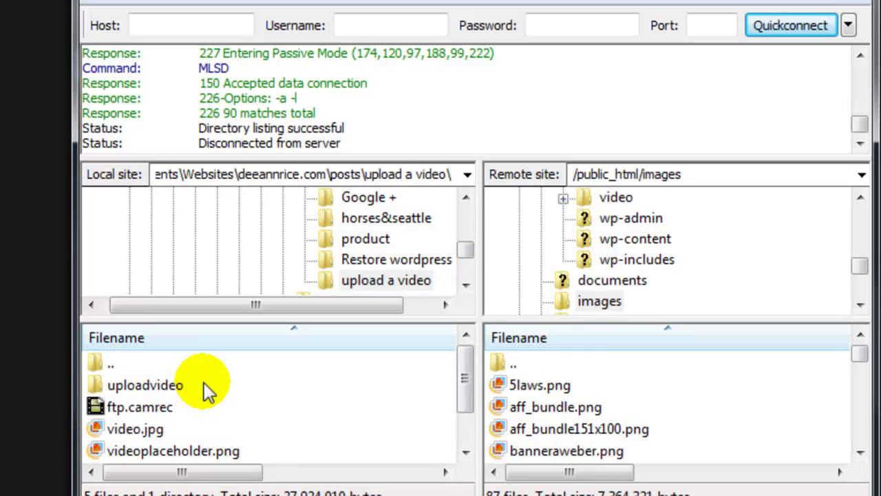
pyautogui.doubleClick(168, 388)
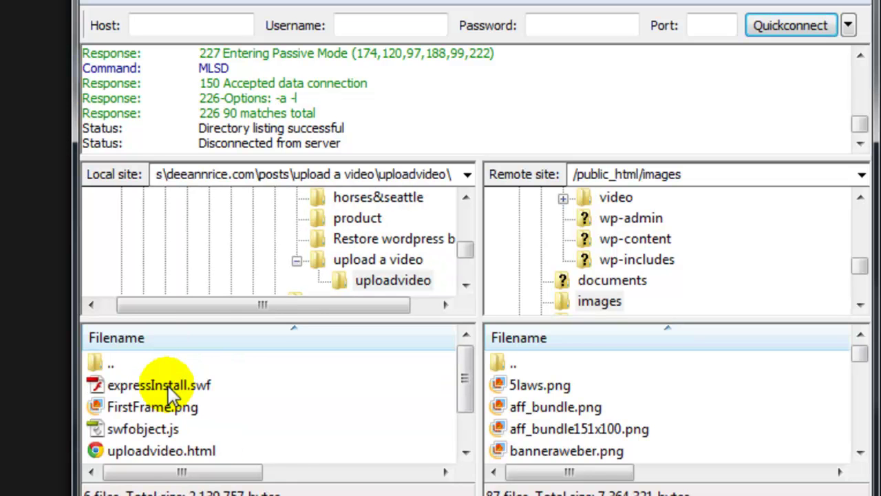
pyautogui.scroll(-1, 159, 387)
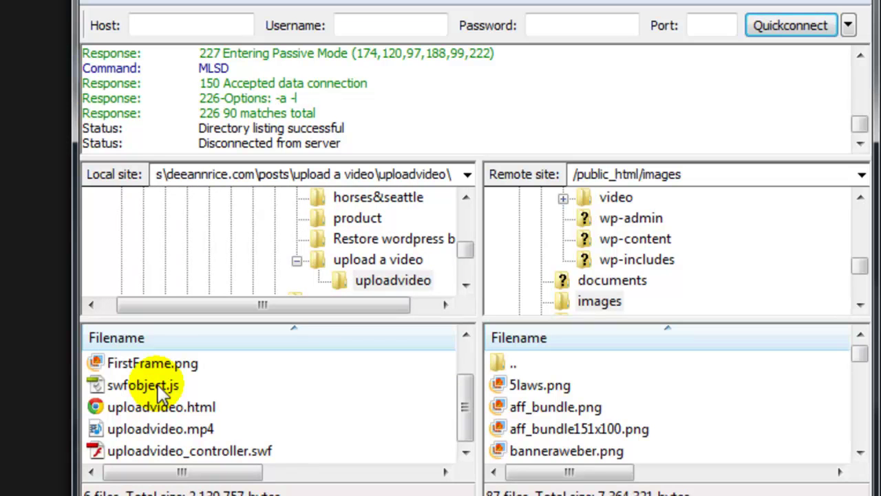
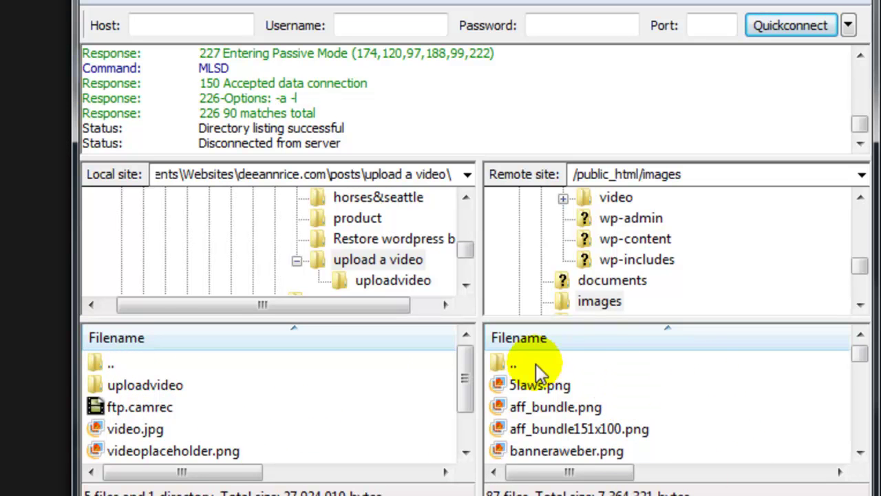
# - Upload the local uploadvideo folder to the remote /public_html/video directory
pyautogui.doubleClick(504, 363)
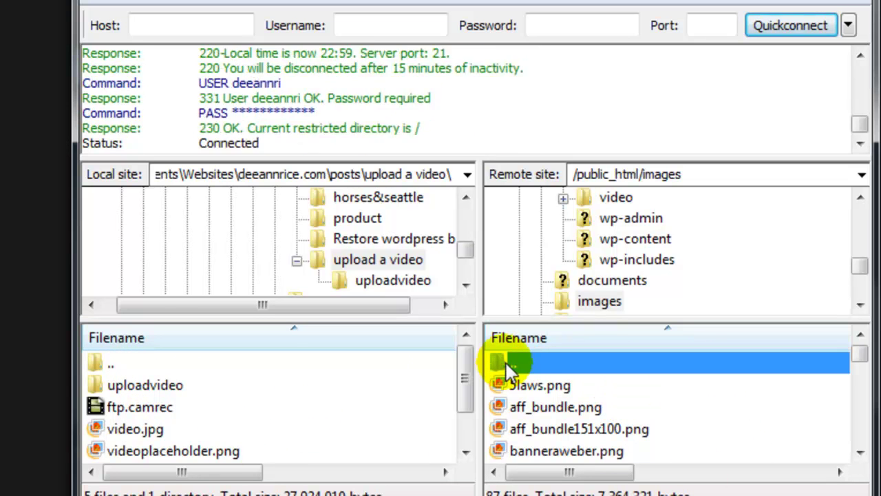
pyautogui.scroll(-2, 590, 394)
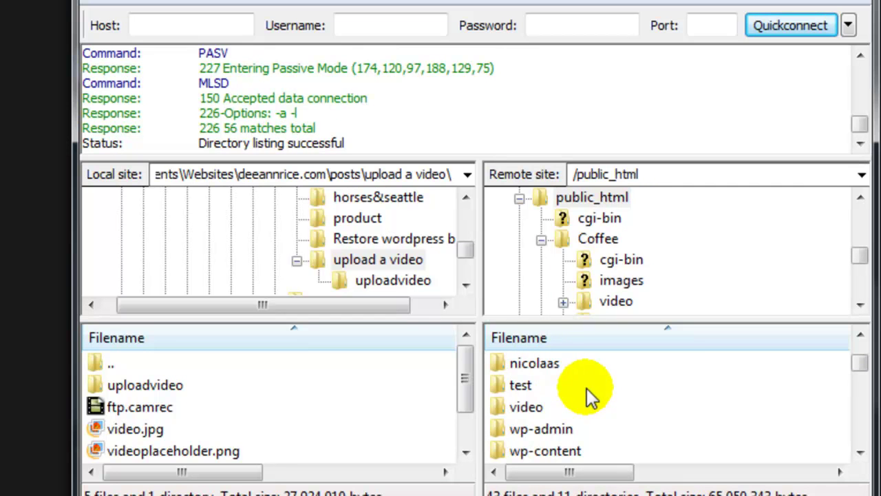
pyautogui.click(523, 412)
pyautogui.doubleClick(524, 411)
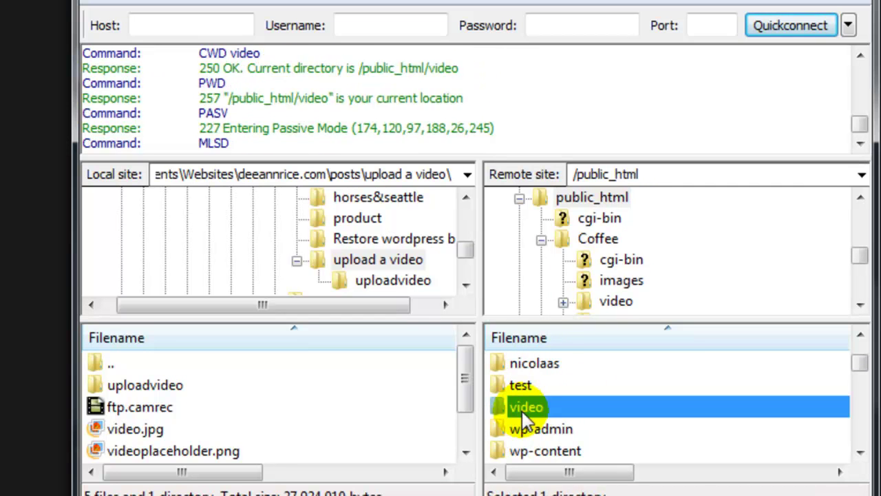
pyautogui.click(118, 387)
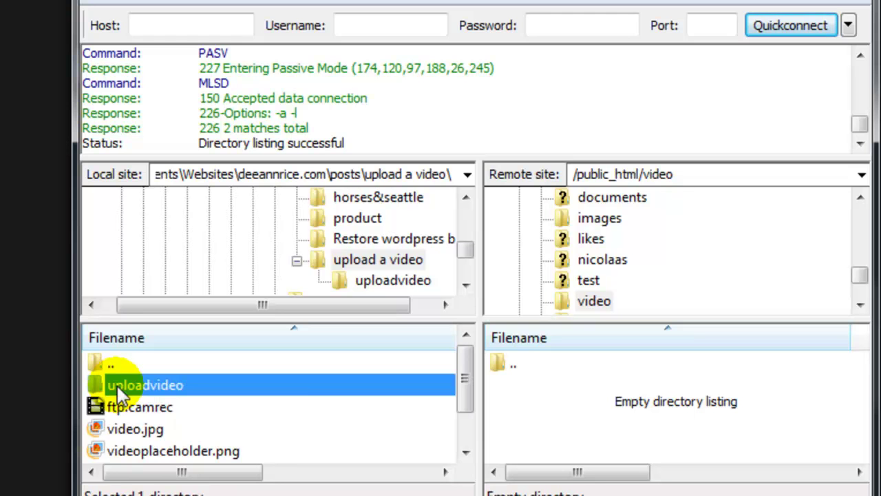
pyautogui.rightClick(117, 386)
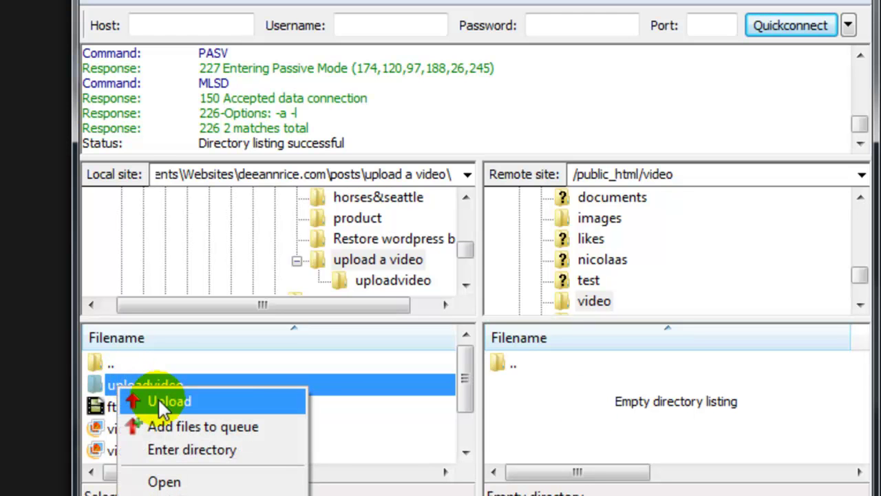
pyautogui.click(157, 397)
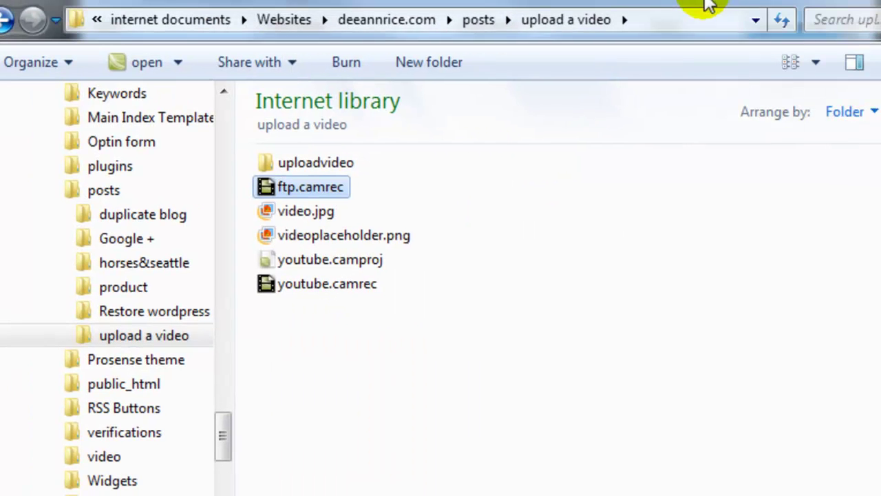
# - In Windows Explorer, open the uploadvideo folder and review the files produced with the MP4
pyautogui.click(313, 167)
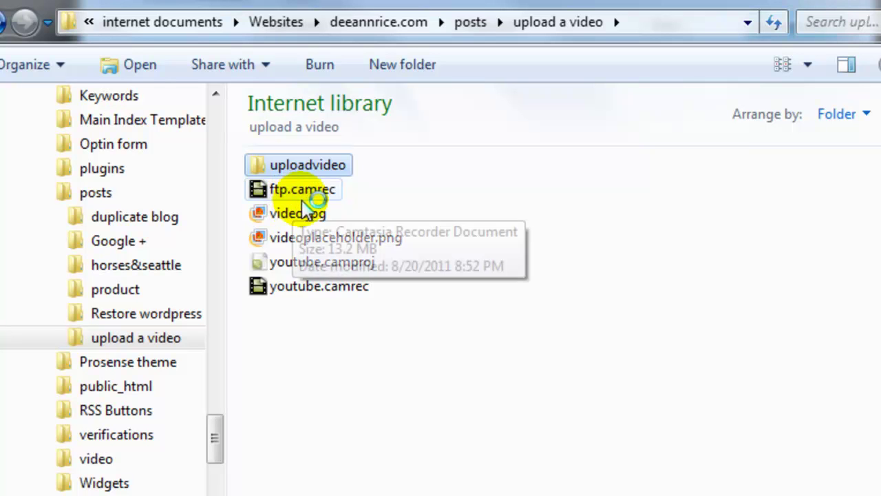
pyautogui.press('Return')
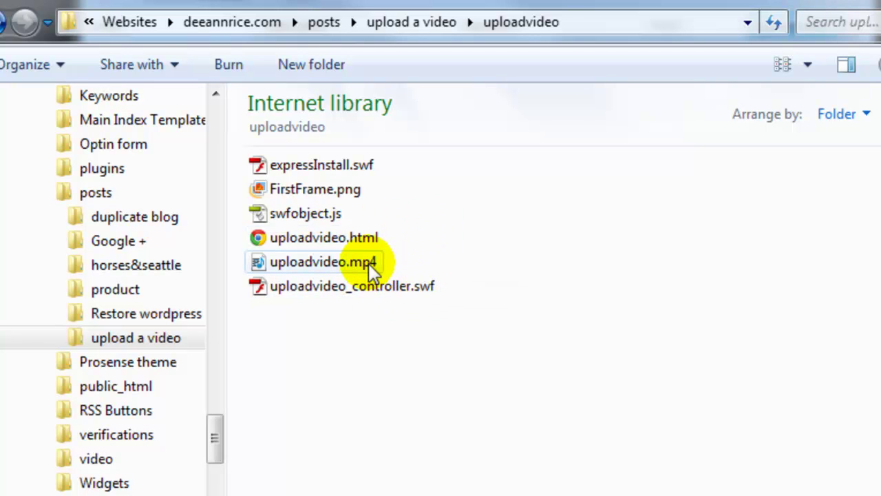
pyautogui.moveTo(368, 263)
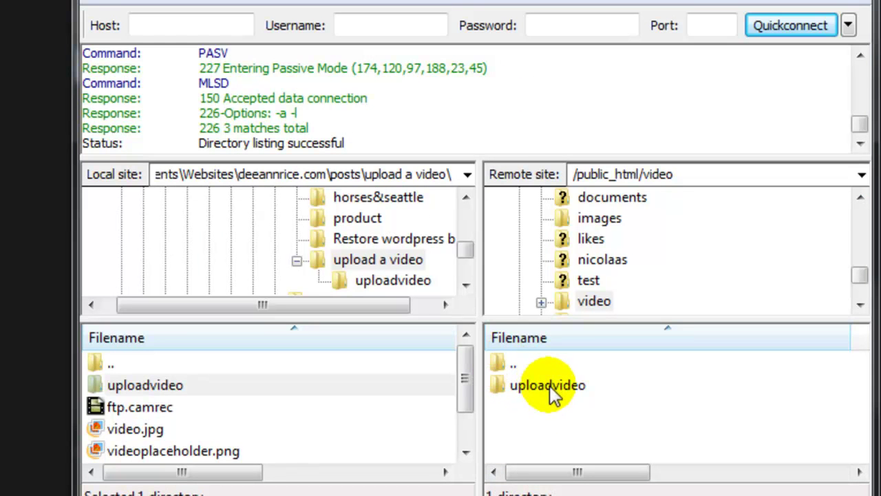
# - In FileZilla, go back up to the remote public_html, then open video and its uploadvideo folder to check the uploaded files
pyautogui.doubleClick(502, 366)
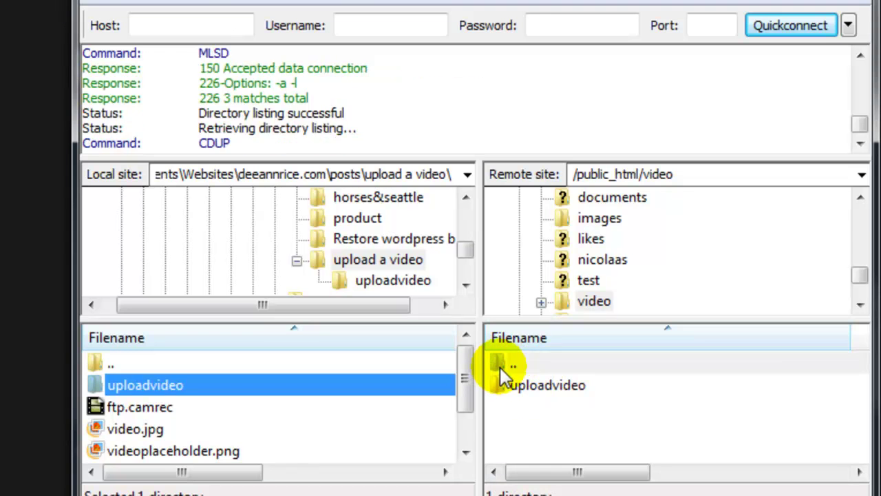
pyautogui.click(860, 452)
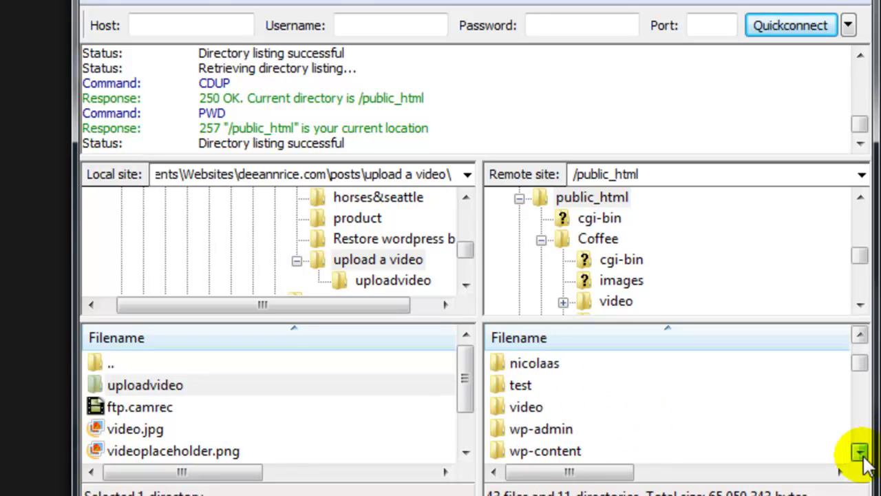
pyautogui.doubleClick(531, 407)
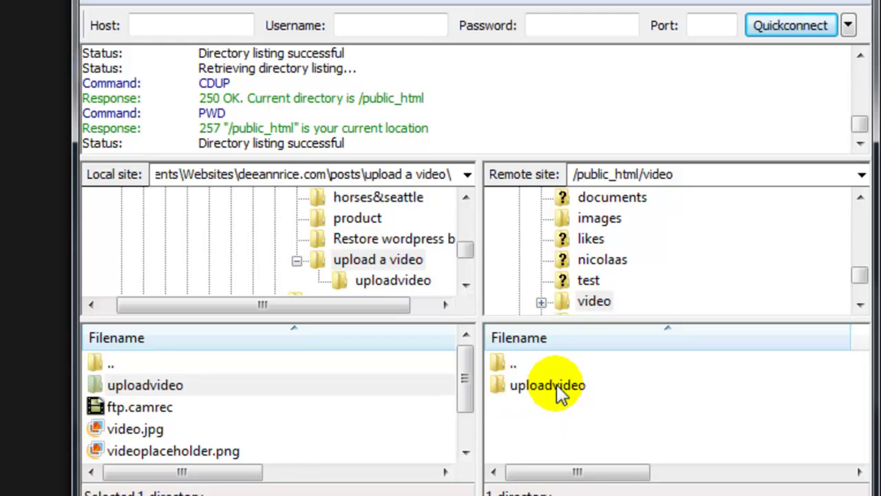
pyautogui.doubleClick(558, 385)
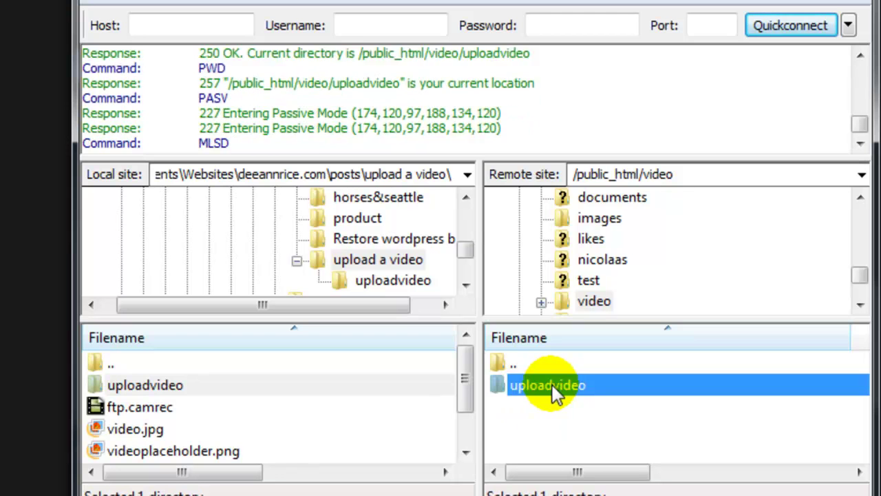
pyautogui.scroll(-1, 544, 393)
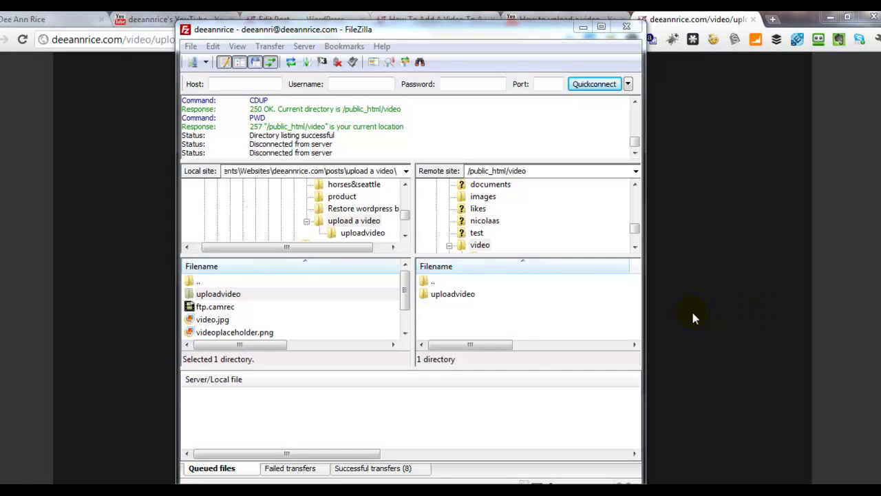
pyautogui.doubleClick(463, 296)
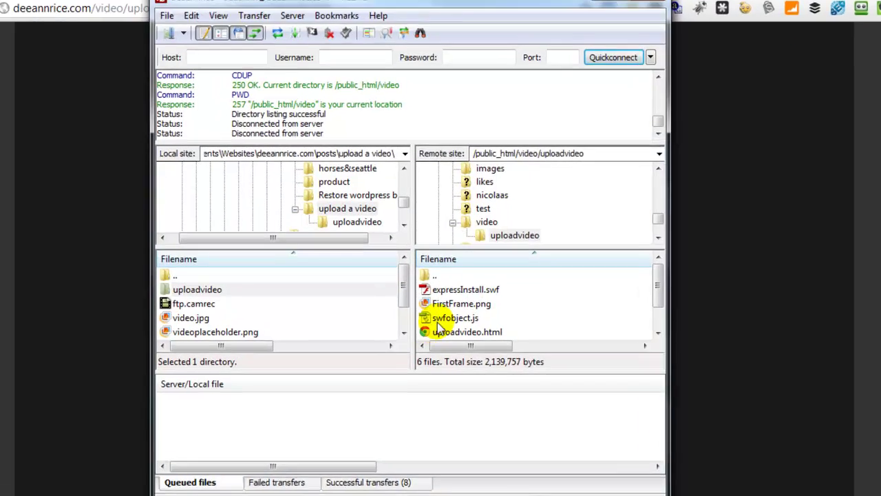
pyautogui.scroll(-1, 438, 326)
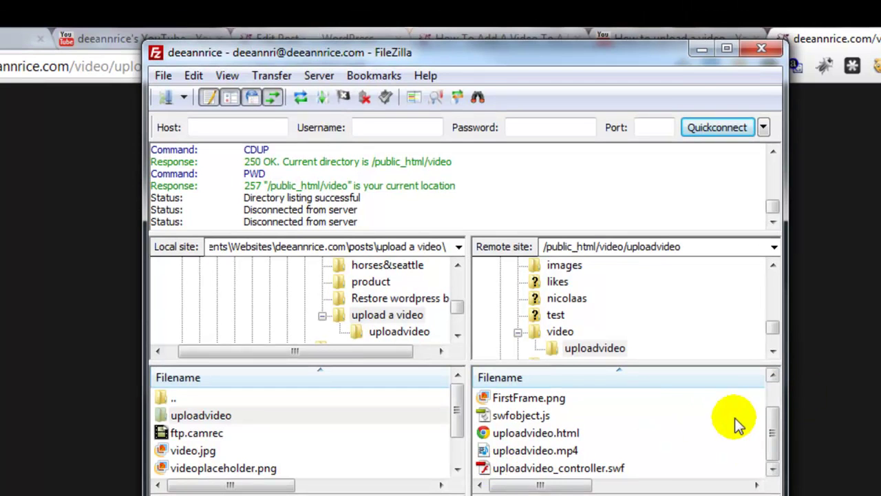
# - Retrace the remote path from public_html through video and uploadvideo to locate uploadvideo_controller.swf for the video's web address
pyautogui.moveTo(771, 425); pyautogui.dragTo(774, 377)
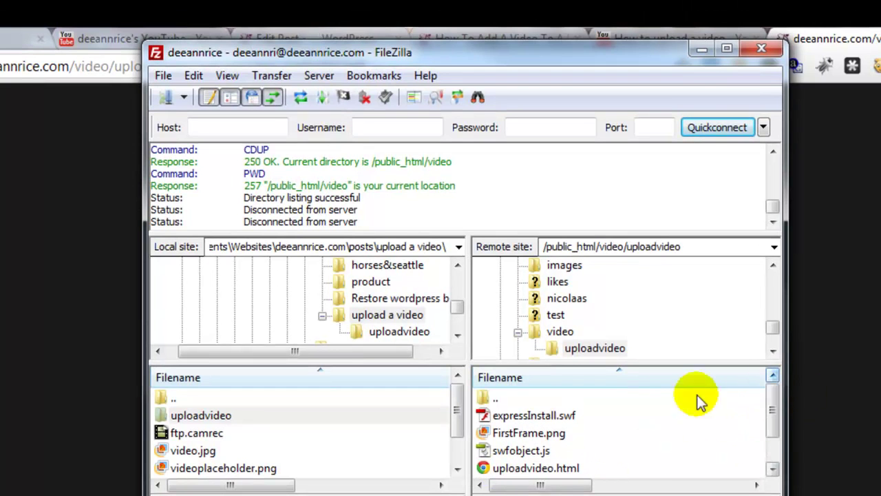
pyautogui.click(482, 403)
pyautogui.doubleClick(482, 403)
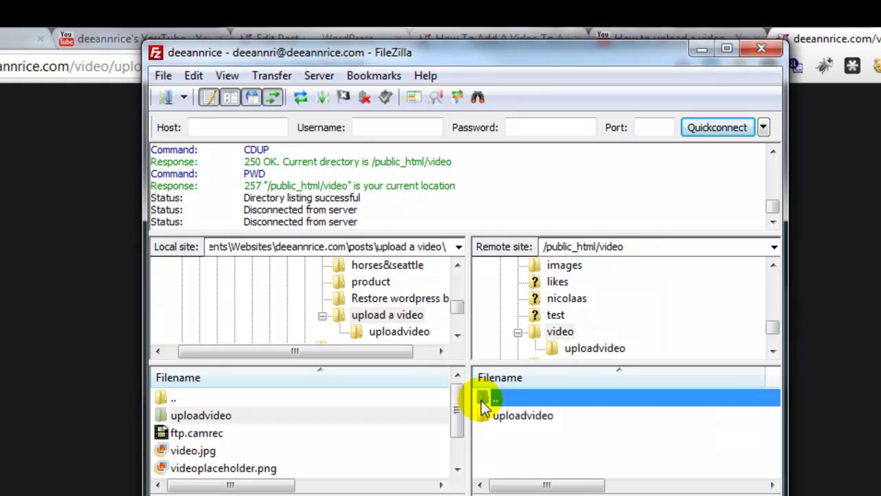
pyautogui.doubleClick(485, 402)
pyautogui.scroll(-1, 532, 410)
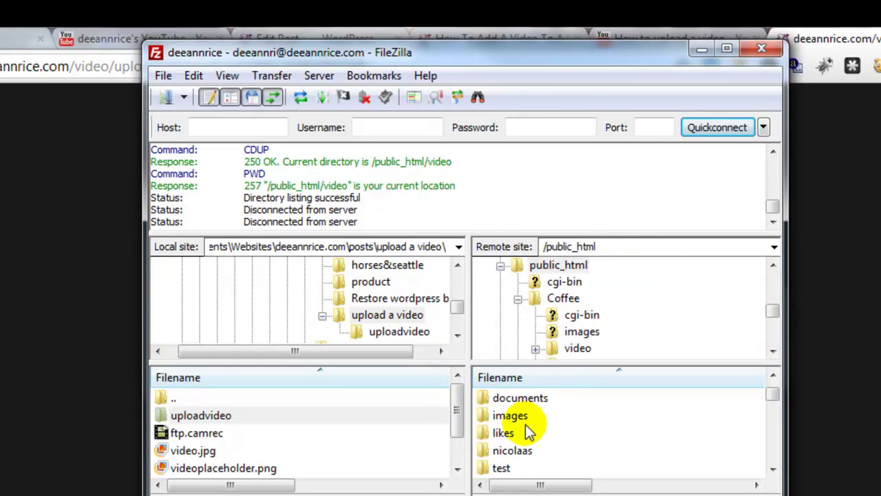
pyautogui.scroll(-1, 526, 444)
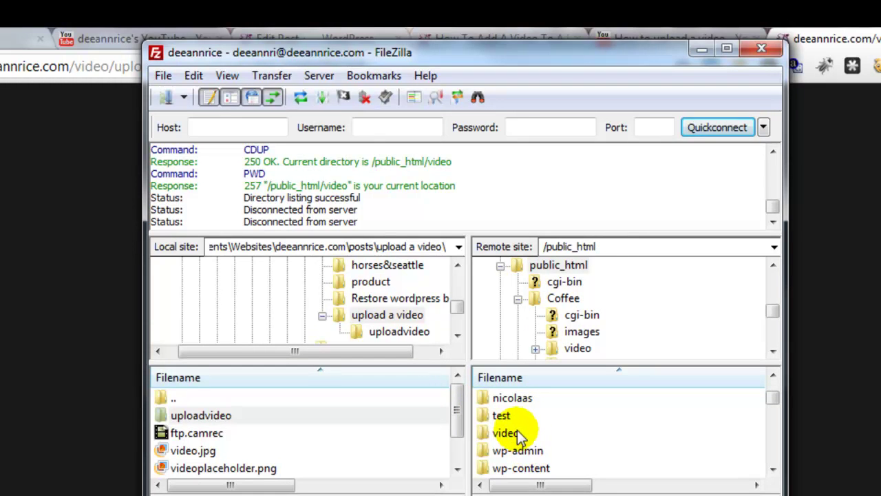
pyautogui.doubleClick(514, 435)
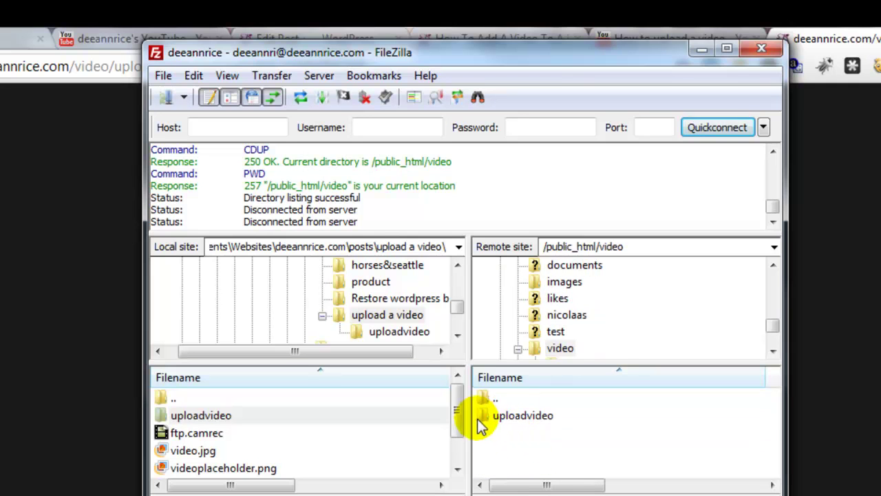
pyautogui.doubleClick(505, 418)
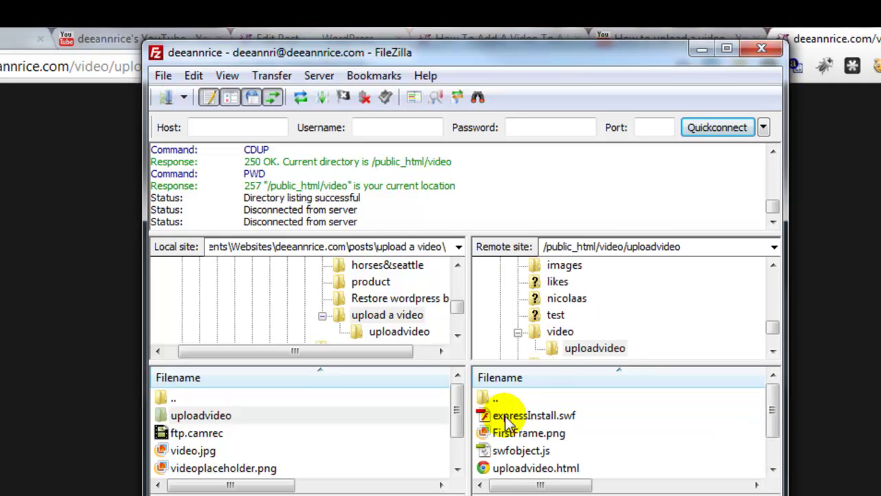
pyautogui.scroll(-1, 510, 421)
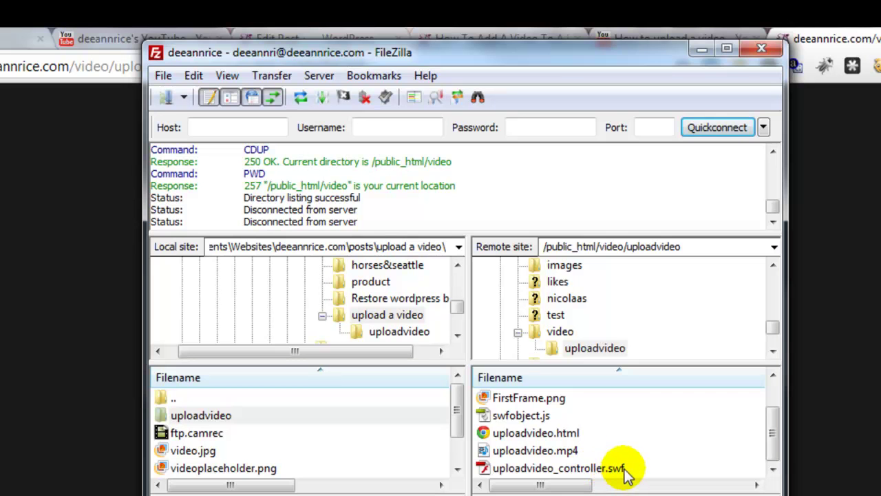
# - Minimize FileZilla and copy the full web address ending in /video/uploadvideo/uploadvideo_controller.swf from the browser
pyautogui.click(697, 48)
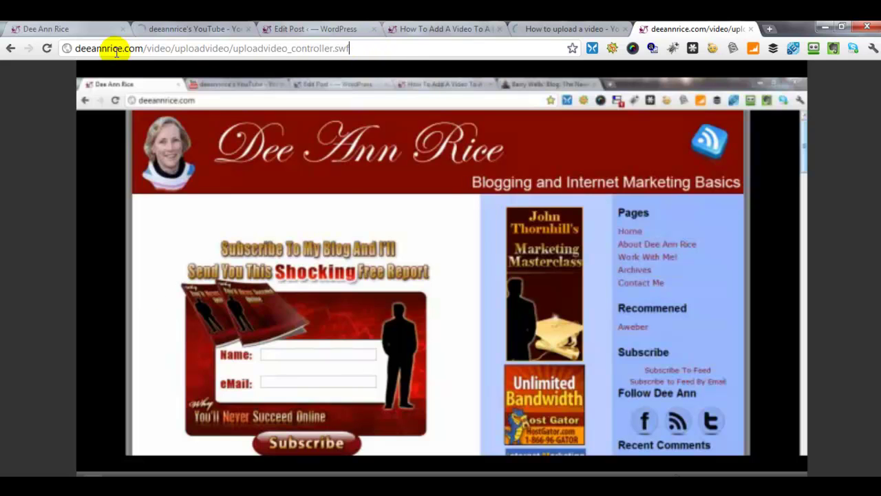
pyautogui.moveTo(329, 47); pyautogui.dragTo(531, 44)
pyautogui.hotkey('shift', 'Left')
pyautogui.hotkey('shift', 'Left')
pyautogui.hotkey('shift', 'Left')
pyautogui.hotkey('shift', 'Left')
pyautogui.hotkey('shift', 'Left')
pyautogui.hotkey('shift', 'Left')
pyautogui.hotkey('shift', 'Left')
pyautogui.hotkey('shift', 'Left')
pyautogui.hotkey('shift', 'Left')
pyautogui.hotkey('shift', 'Left')
pyautogui.hotkey('shift', 'Left')
pyautogui.hotkey('shift', 'Left')
pyautogui.hotkey('shift', 'Left')
pyautogui.hotkey('shift', 'Left')
pyautogui.hotkey('shift', 'Left')
pyautogui.hotkey('shift', 'Left')
pyautogui.hotkey('shift', 'Left')
pyautogui.hotkey('shift', 'Left')
pyautogui.hotkey('shift', 'Left')
pyautogui.hotkey('shift', 'Left')
pyautogui.hotkey('ctrl', 'c')
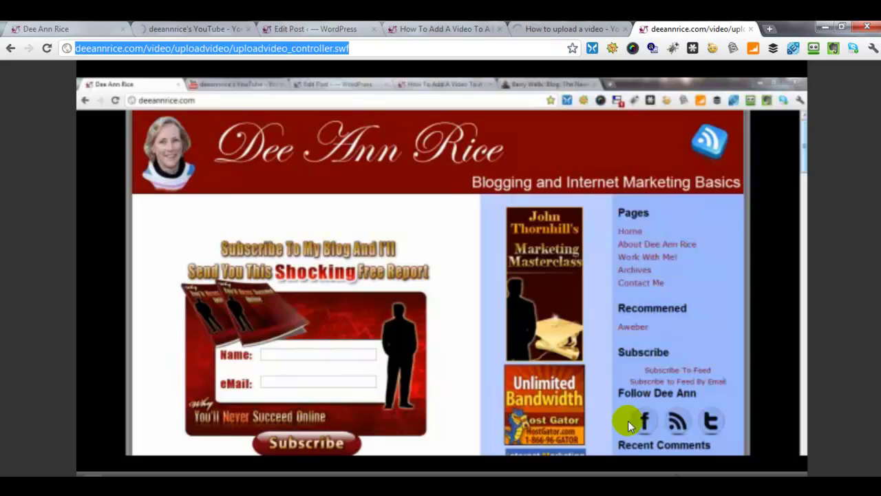
# - Switch to Notepad and paste the copied video address below the YouTube iframe code, leaving a blank line between them
pyautogui.hotkey('alt', 'Tab')
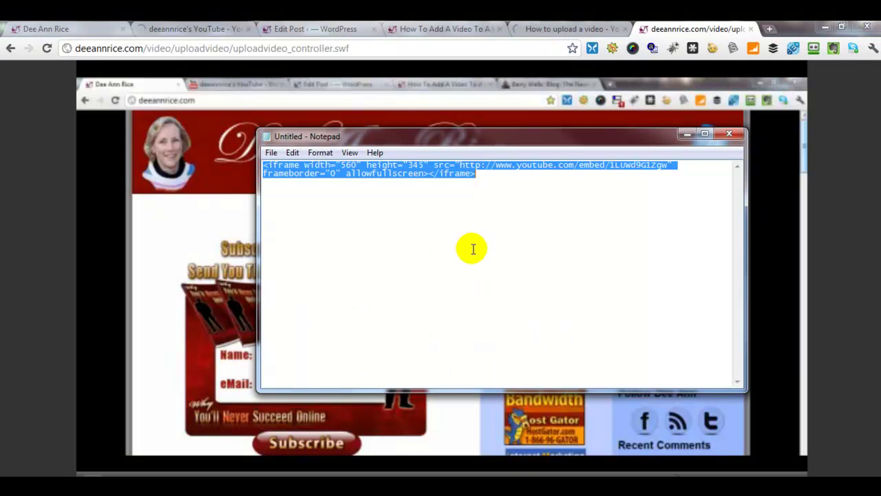
pyautogui.click(518, 174)
pyautogui.press('Return')
pyautogui.press('Return')
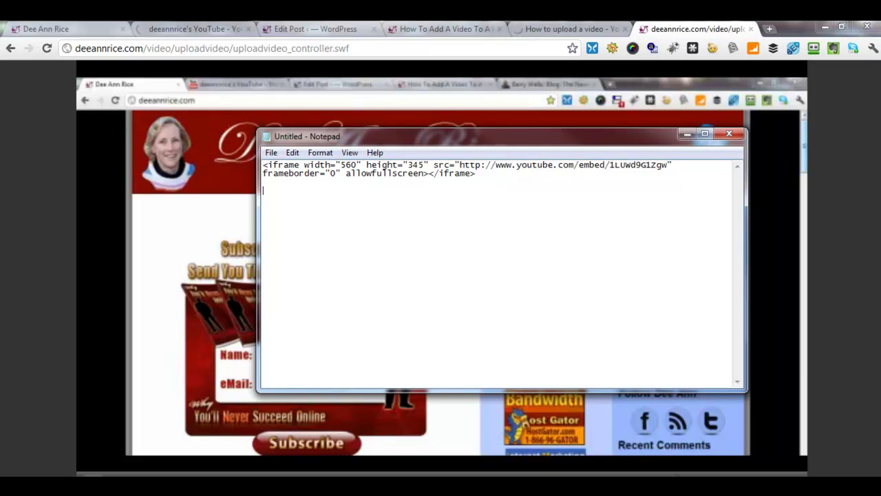
pyautogui.hotkey('ctrl', 'v')
# - Return to the WordPress post's HTML and highlight the YouTube iframe code between the center tags to examine how it is embedded
pyautogui.click(313, 29)
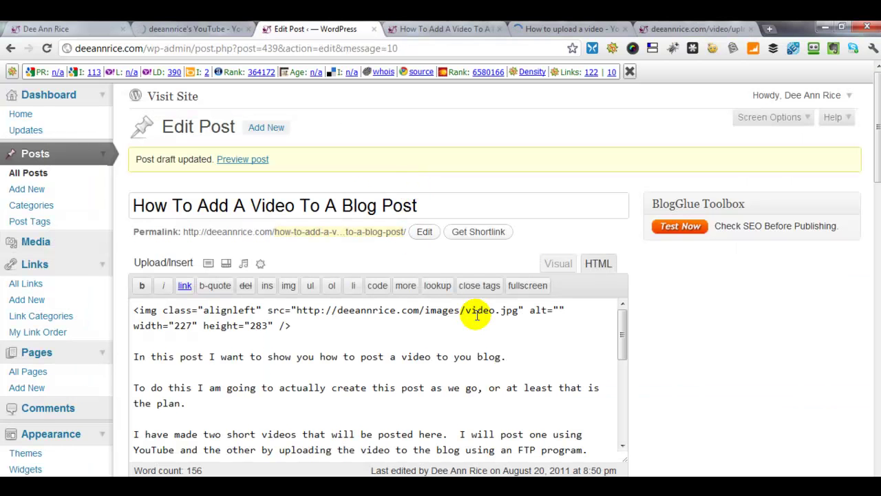
pyautogui.scroll(-5, 482, 319)
pyautogui.scroll(-2, 497, 326)
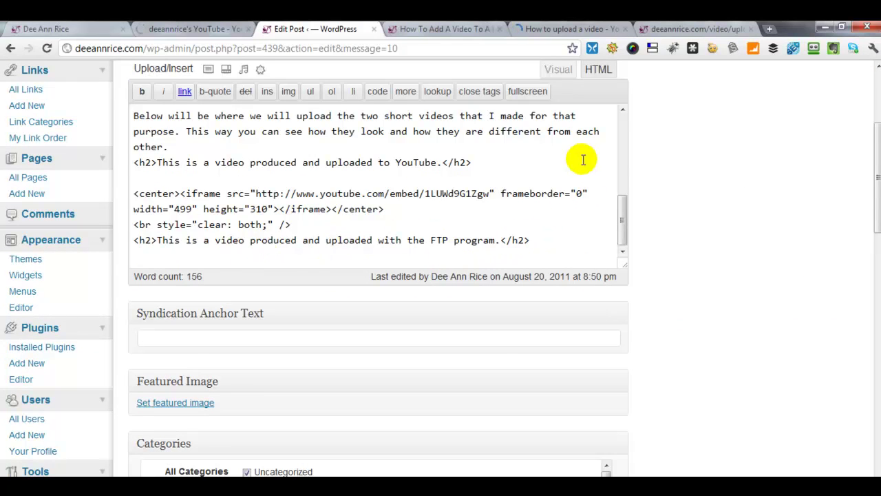
pyautogui.scroll(1, 688, 136)
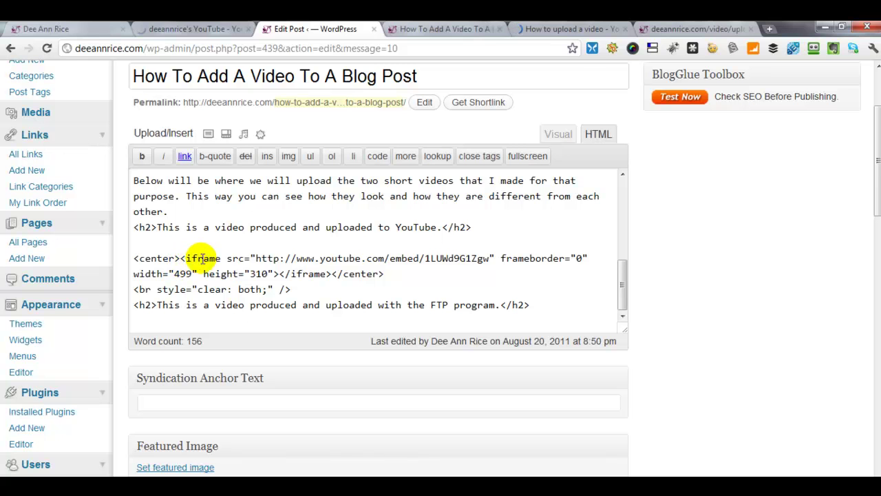
pyautogui.keyDown('shift'); pyautogui.click(330, 274); pyautogui.keyUp('shift')
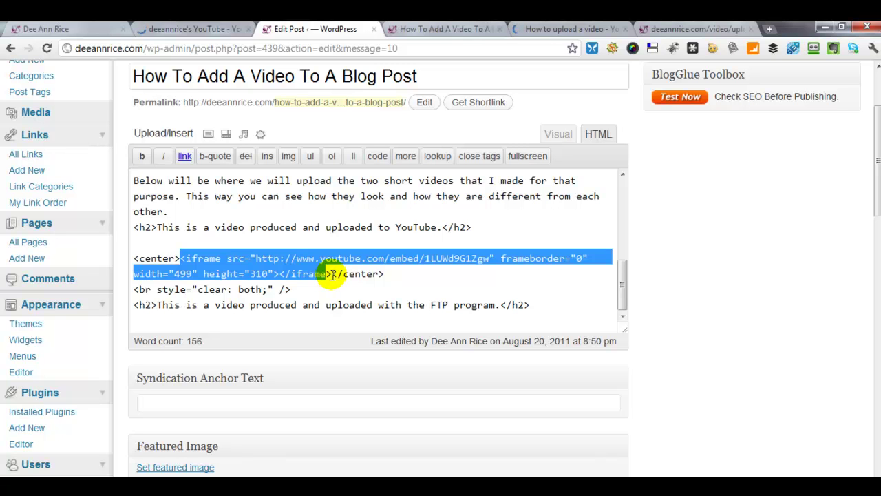
pyautogui.click(331, 274)
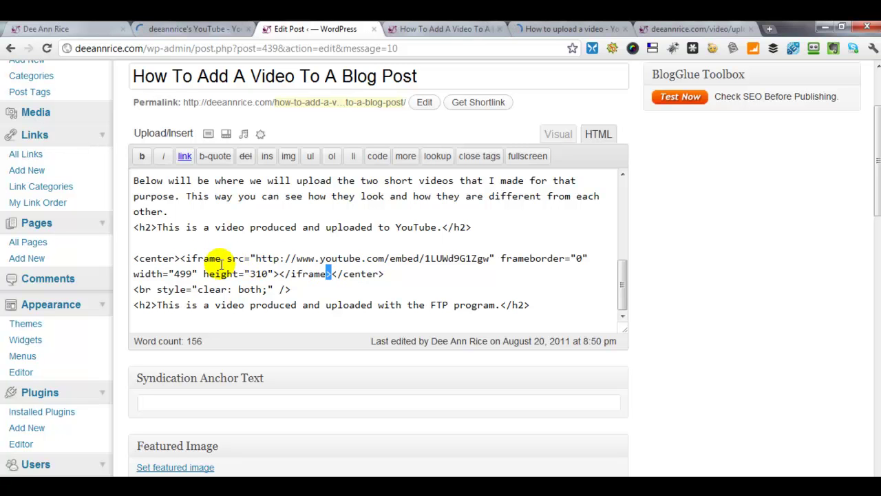
pyautogui.keyDown('shift'); pyautogui.click(187, 259); pyautogui.keyUp('shift')
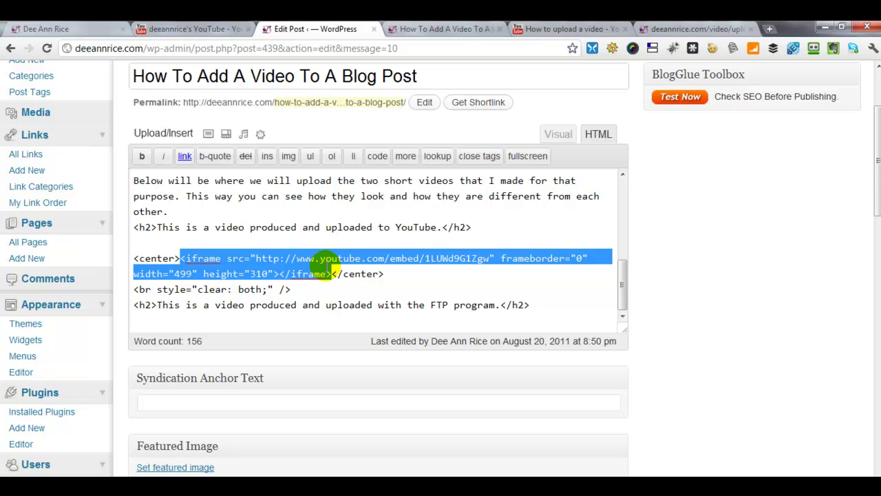
# - Show the post in the visual editor and open the embedded media settings for the area below the FTP program heading
pyautogui.click(562, 137)
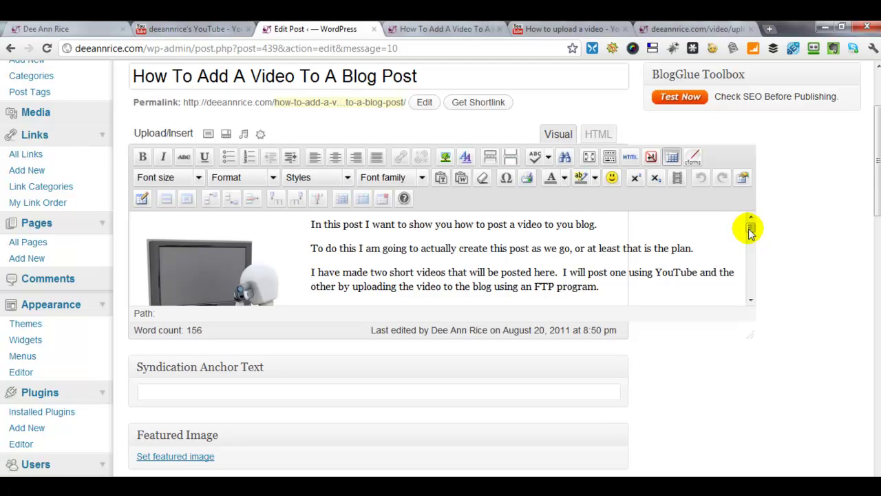
pyautogui.scroll(-10, 622, 190)
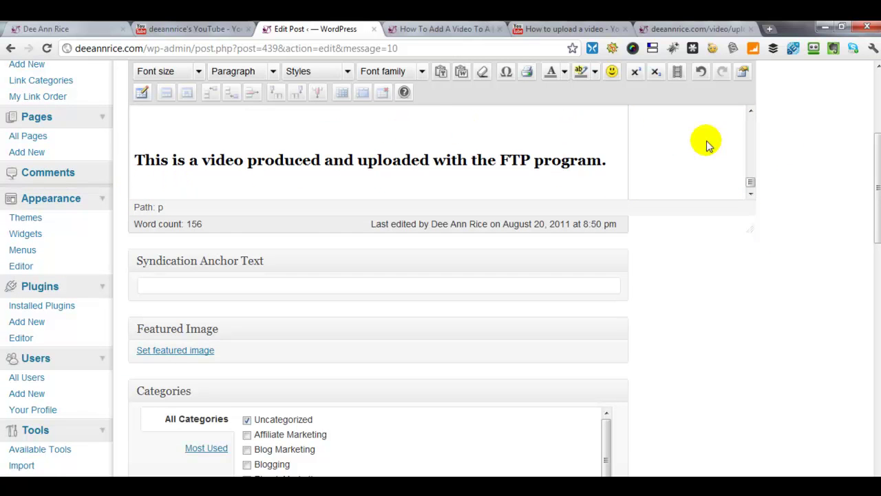
pyautogui.scroll(1, 812, 149)
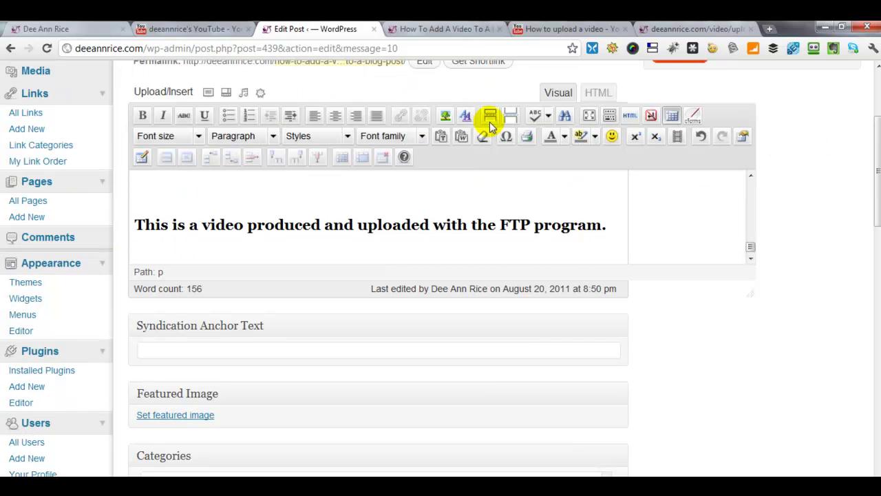
pyautogui.click(678, 137)
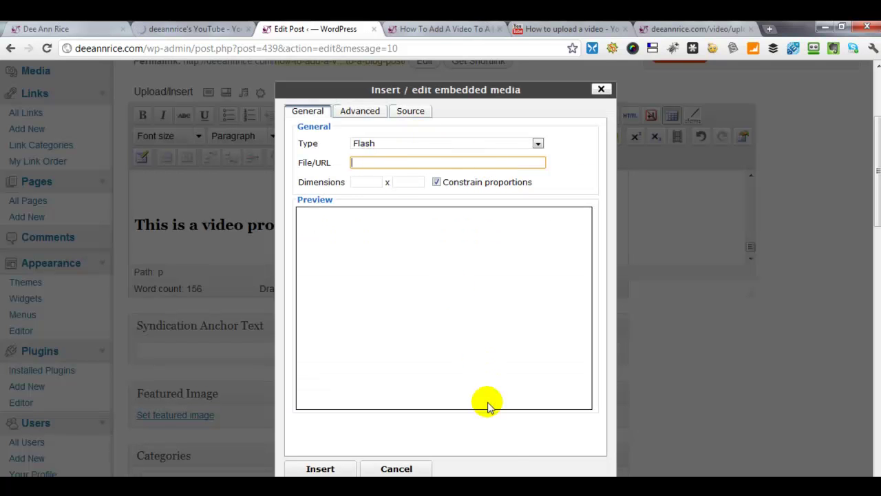
# - Copy the uploadvideo_controller.swf address from Notepad and paste it as the File/URL of the Flash media in WordPress
pyautogui.hotkey('alt', 'Tab')
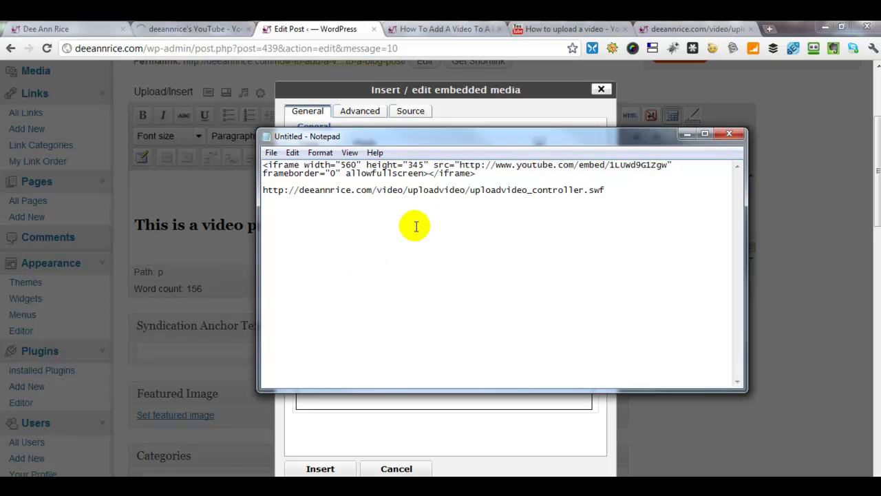
pyautogui.moveTo(620, 194); pyautogui.dragTo(265, 184)
pyautogui.hotkey('ctrl', 'c')
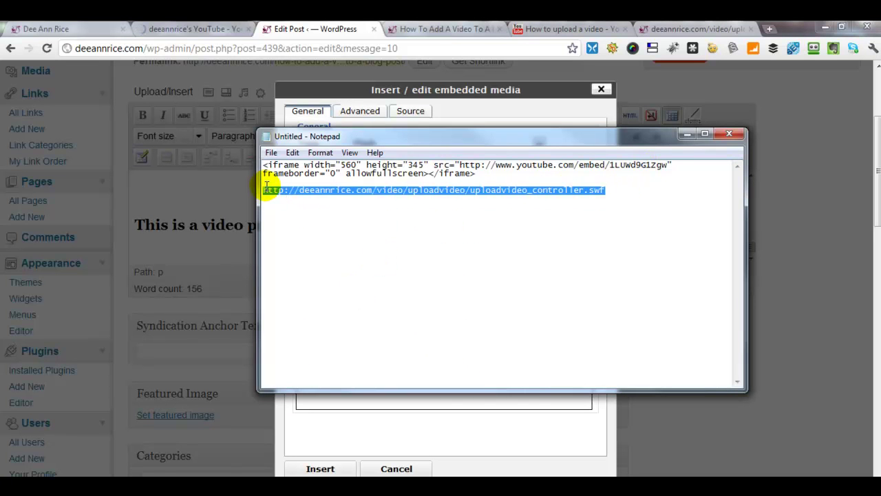
pyautogui.click(688, 134)
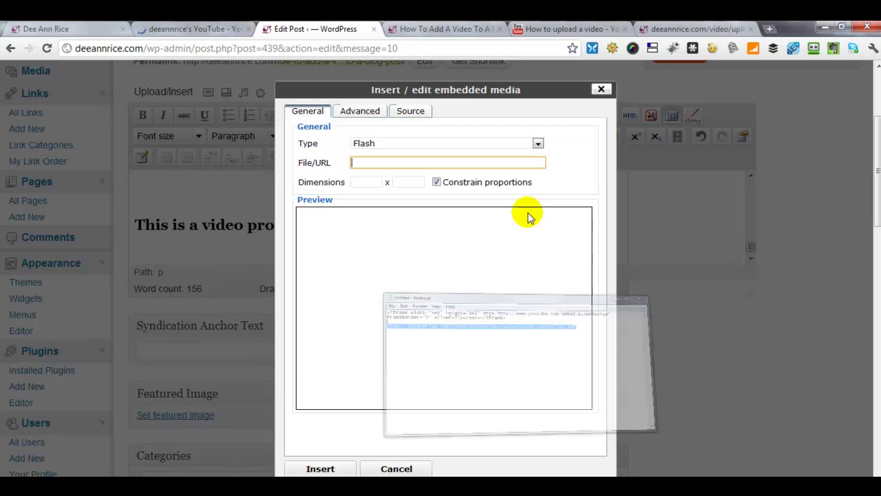
pyautogui.click(430, 164)
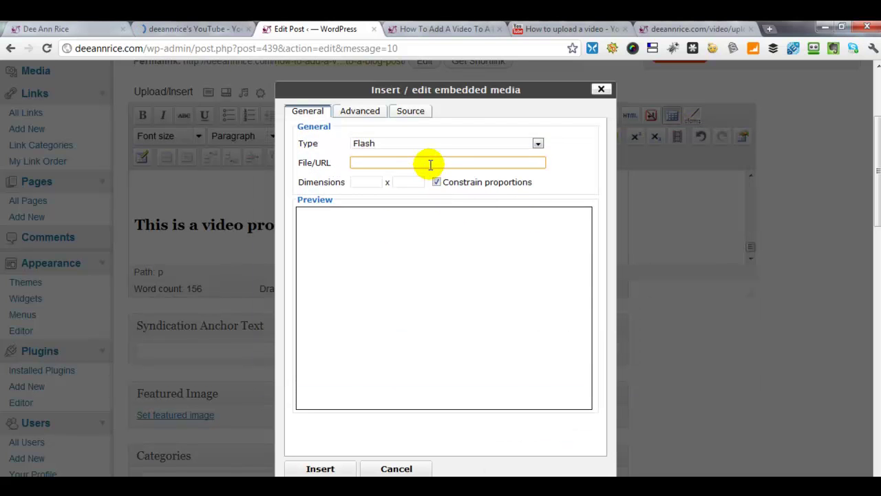
pyautogui.hotkey('ctrl', 'v')
# - Set the embedded video's width to 500 with constrained proportions and insert it into the post
pyautogui.click(362, 182)
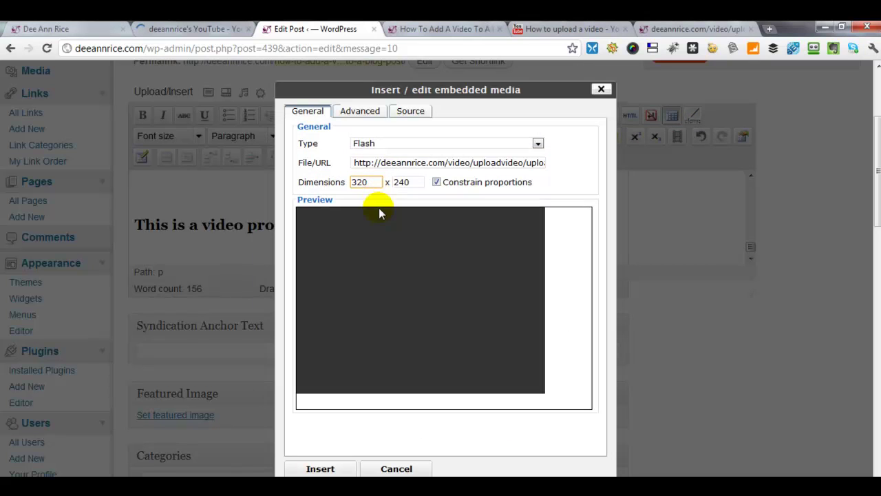
pyautogui.press('BackSpace')
pyautogui.press('BackSpace')
pyautogui.press('BackSpace')
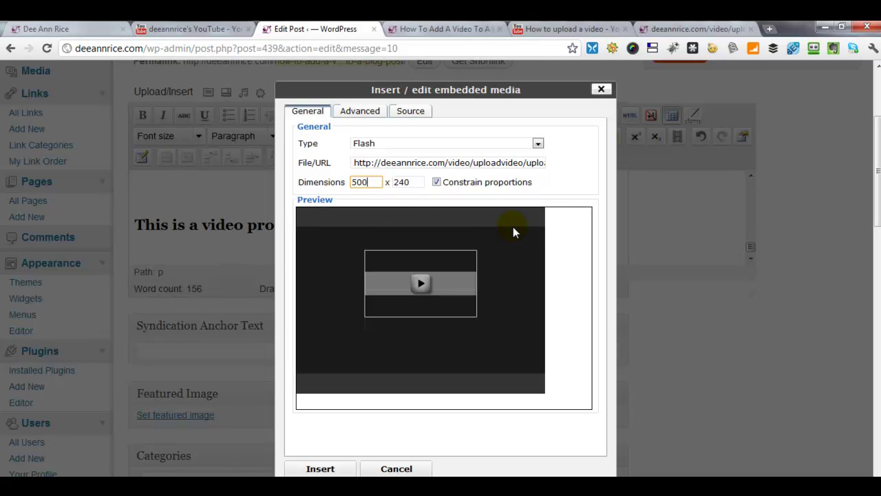
pyautogui.click(547, 189)
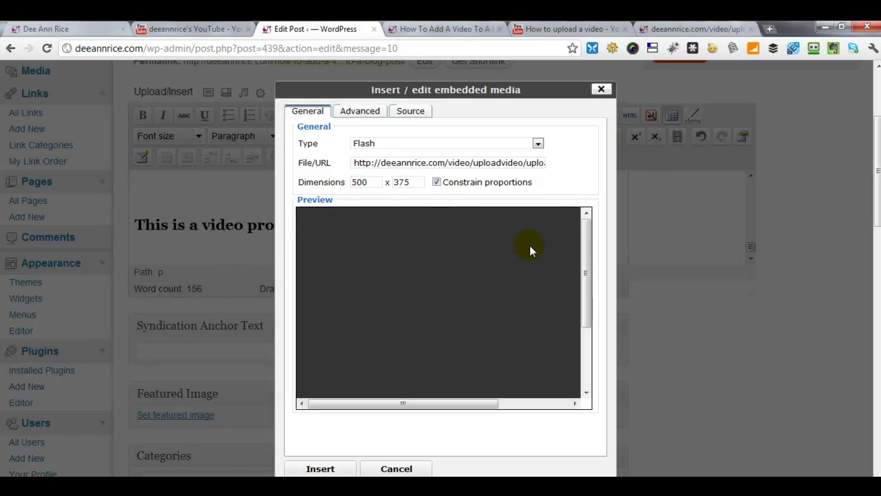
pyautogui.scroll(-2, 427, 282)
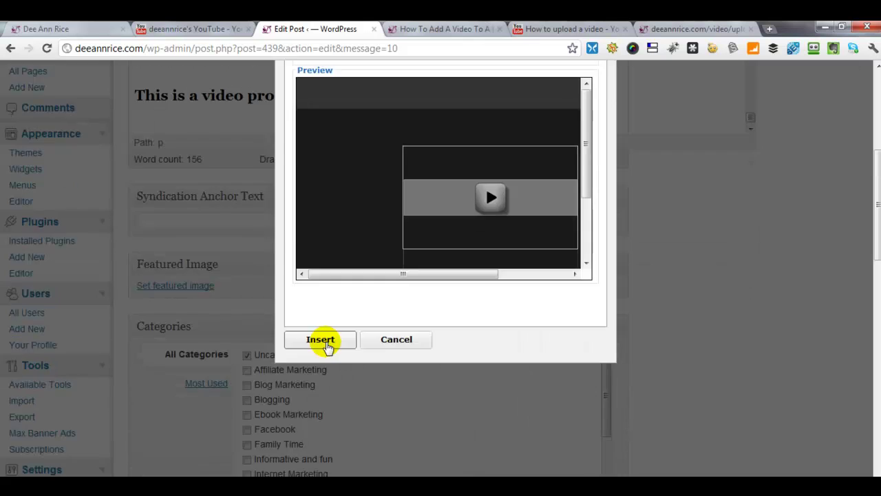
pyautogui.click(327, 344)
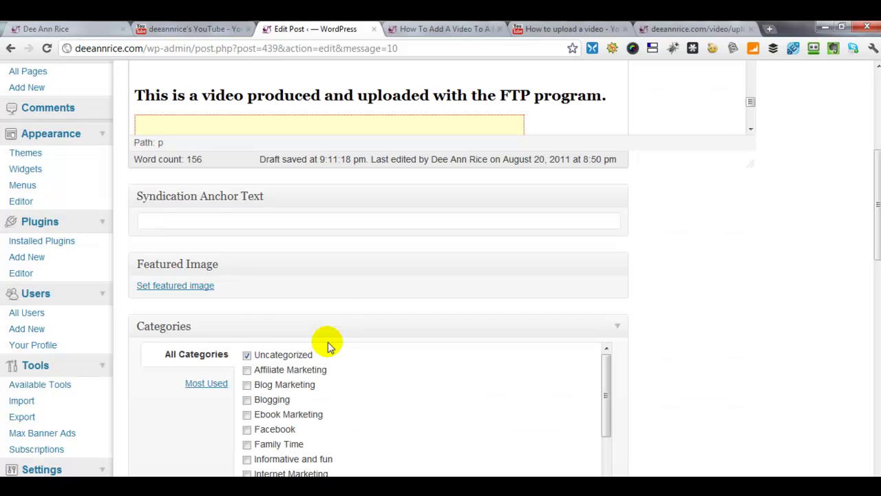
# - Check the Flash video placeholder below the FTP heading, then open a preview of the post
pyautogui.scroll(-3, 554, 115)
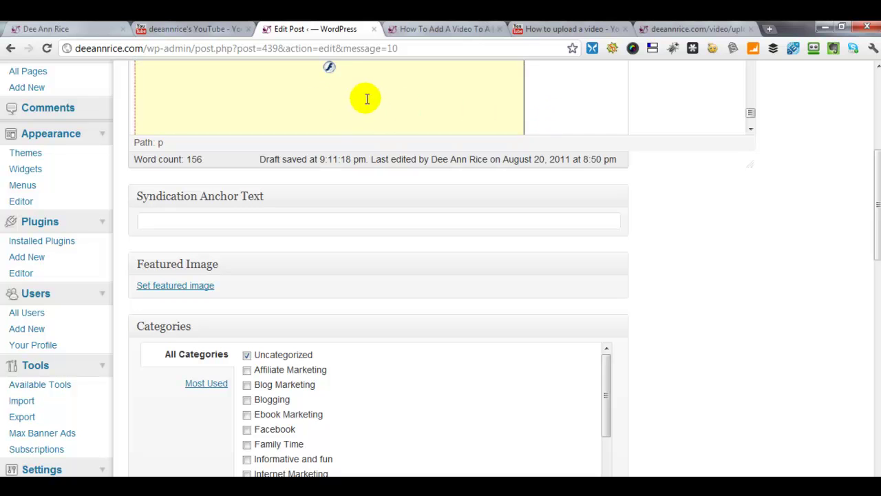
pyautogui.scroll(2, 556, 88)
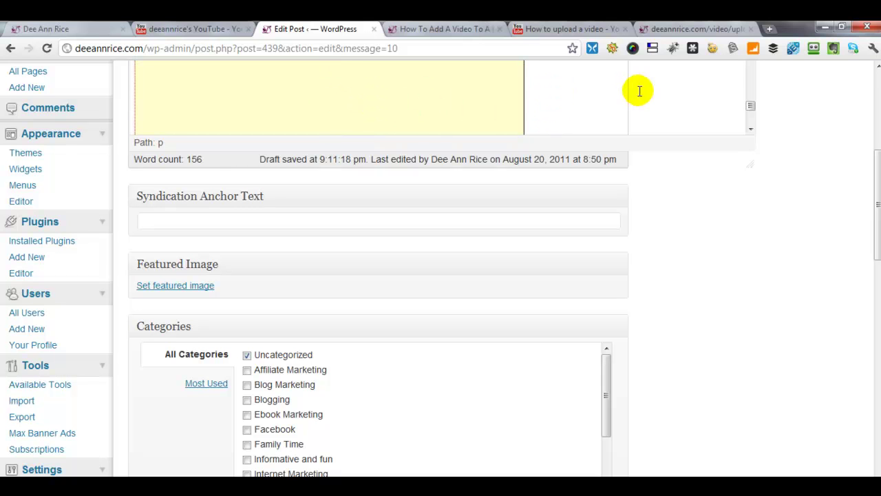
pyautogui.scroll(2, 787, 161)
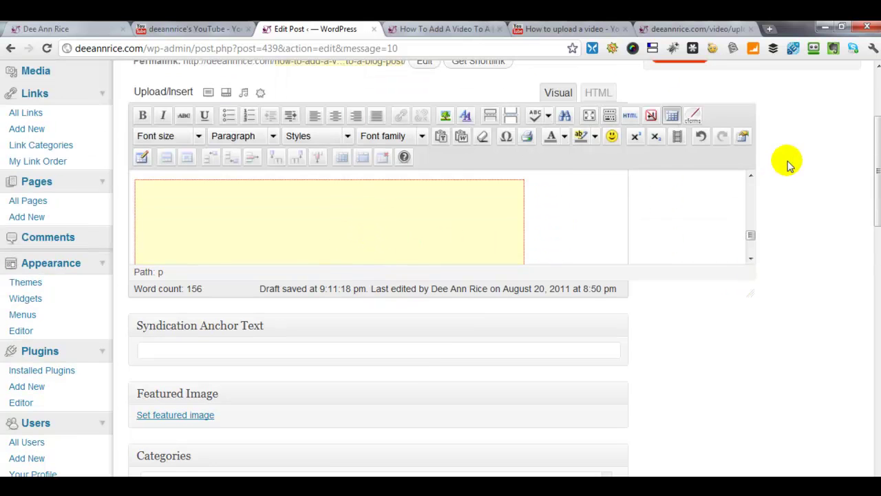
pyautogui.click(419, 227)
pyautogui.scroll(-5, 523, 248)
pyautogui.click(581, 468)
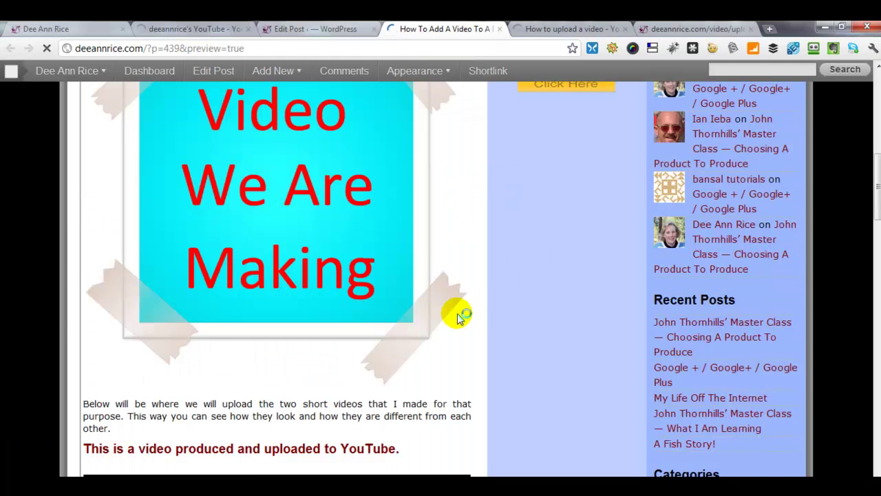
# - Examine the YouTube and FTP videos in the post preview and play the FTP-uploaded one
pyautogui.scroll(-5, 472, 303)
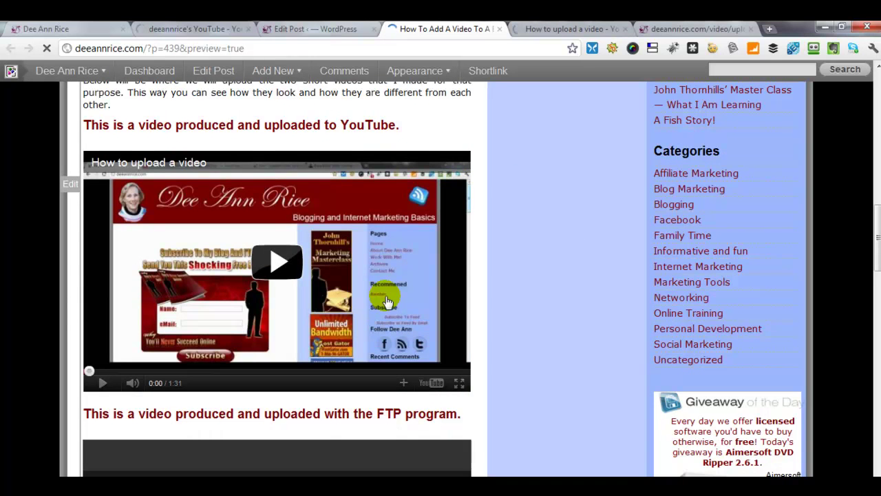
pyautogui.scroll(-2, 387, 301)
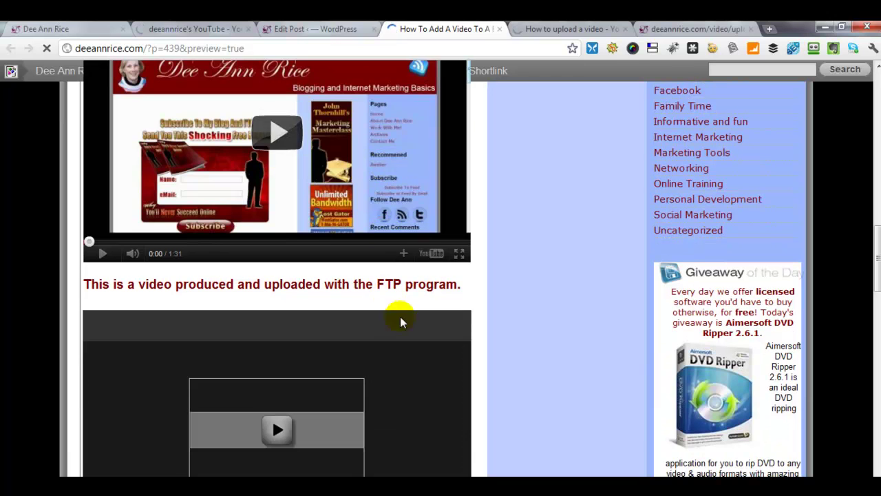
pyautogui.scroll(-3, 418, 324)
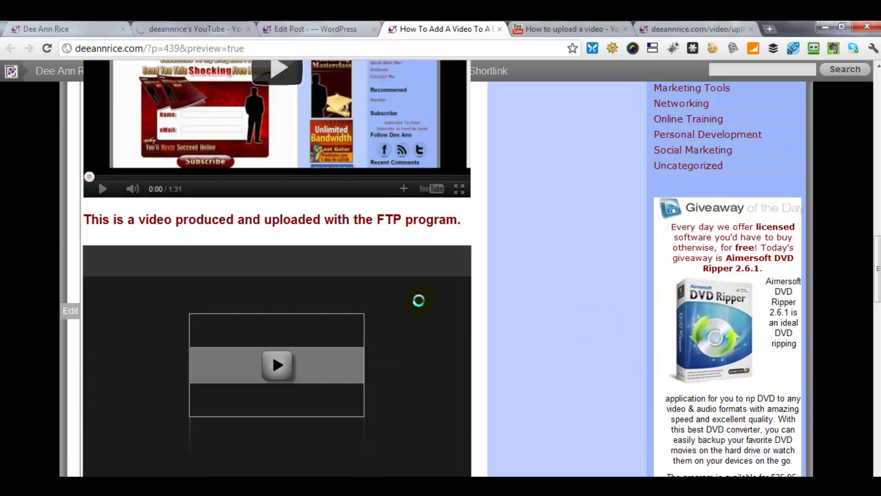
pyautogui.scroll(-1, 482, 269)
pyautogui.scroll(2, 441, 256)
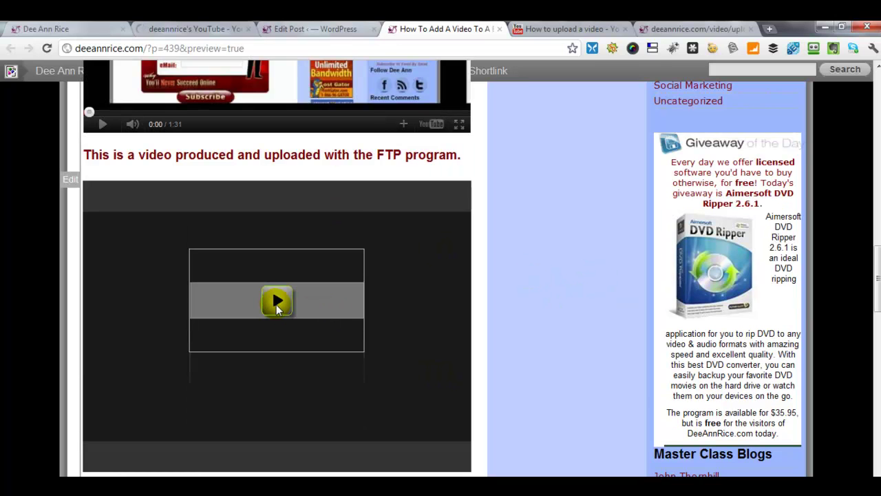
pyautogui.click(276, 303)
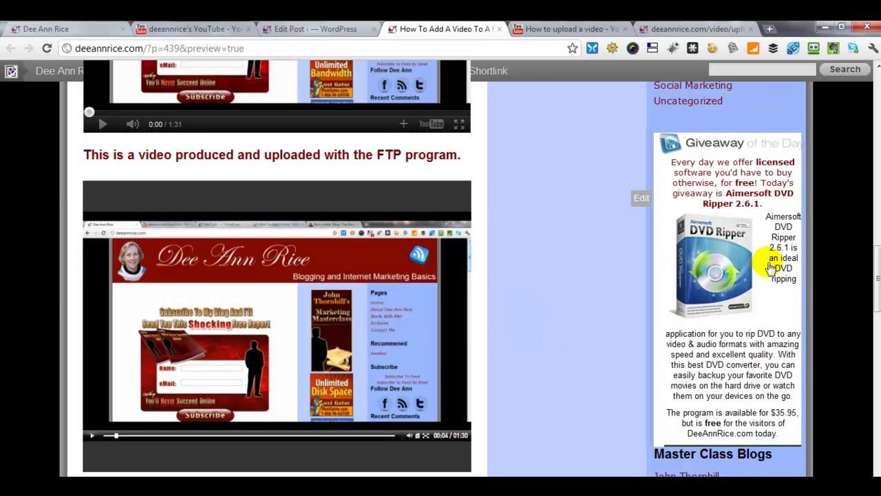
# - Review the previewed post from the two embedded videos back up to its title and the site header
pyautogui.moveTo(873, 294); pyautogui.dragTo(878, 262)
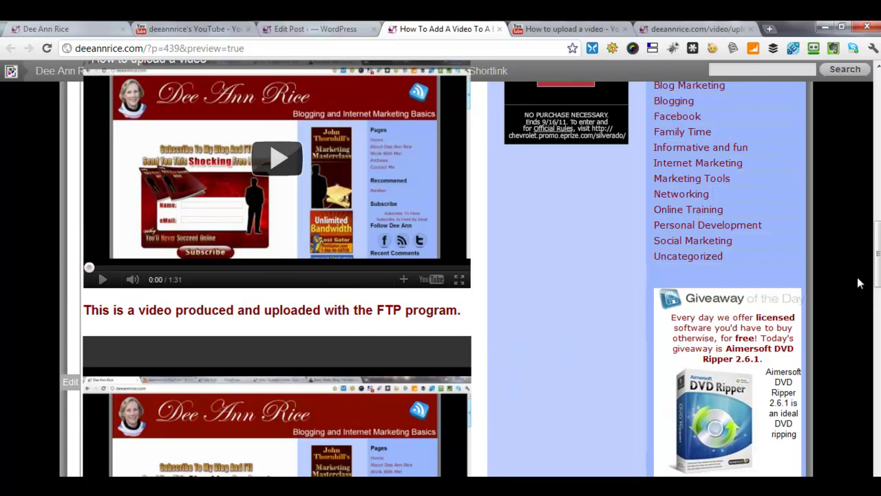
pyautogui.moveTo(878, 264); pyautogui.dragTo(878, 210)
pyautogui.scroll(2, 264, 388)
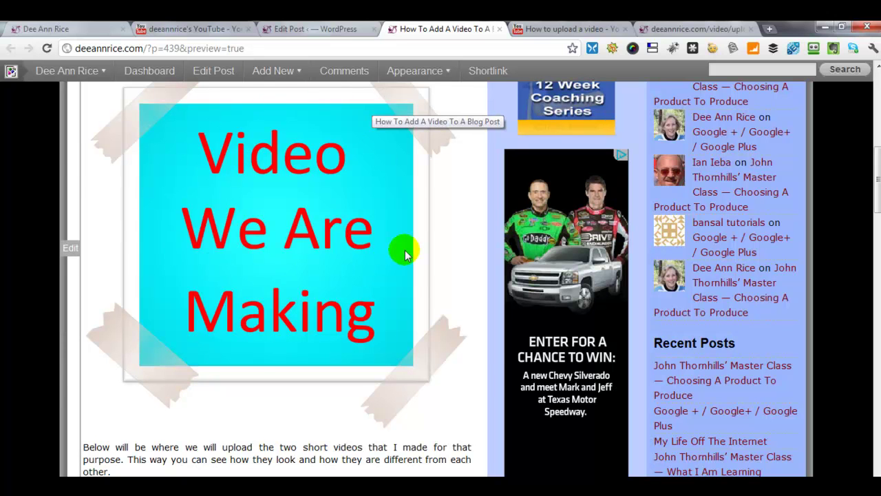
pyautogui.scroll(3, 404, 252)
pyautogui.scroll(2, 405, 255)
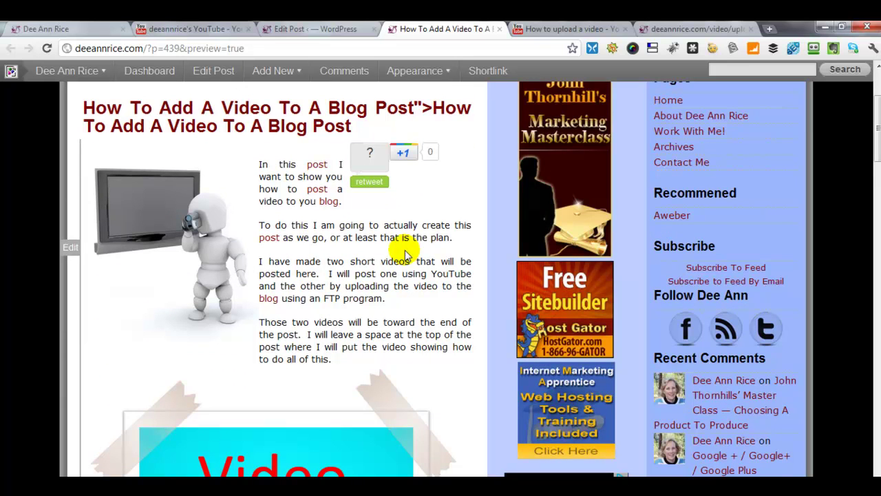
pyautogui.scroll(1, 383, 263)
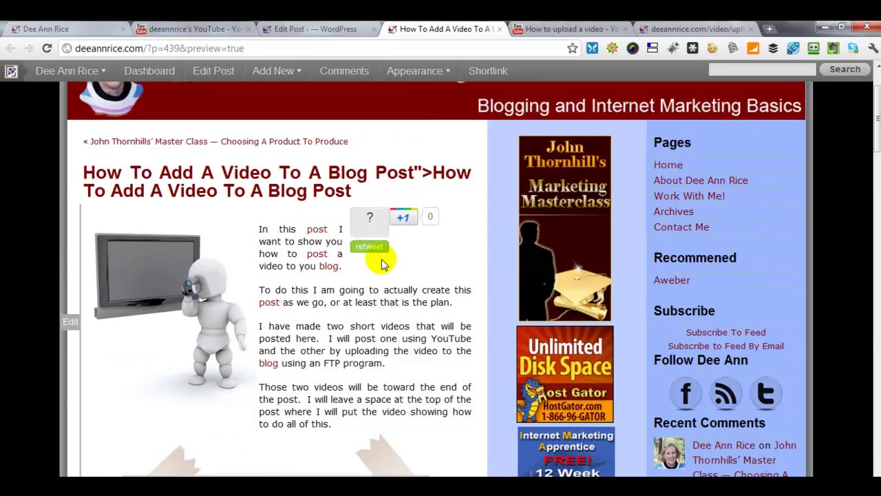
pyautogui.scroll(1, 384, 264)
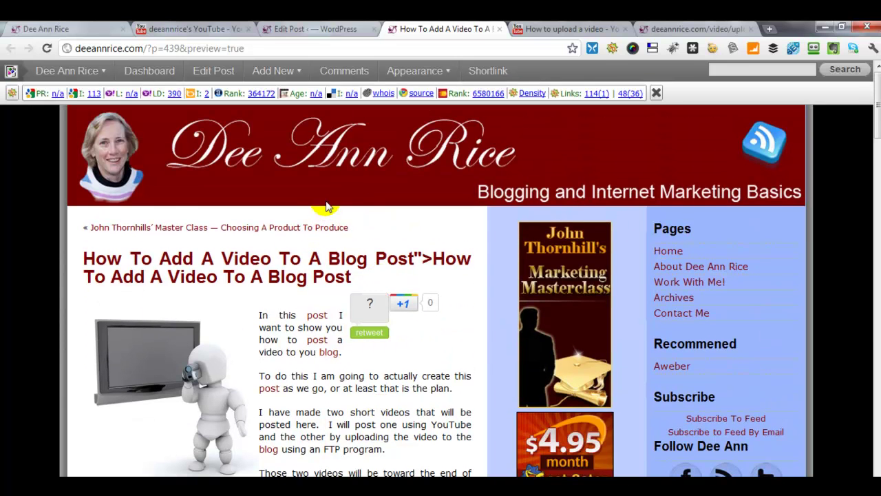